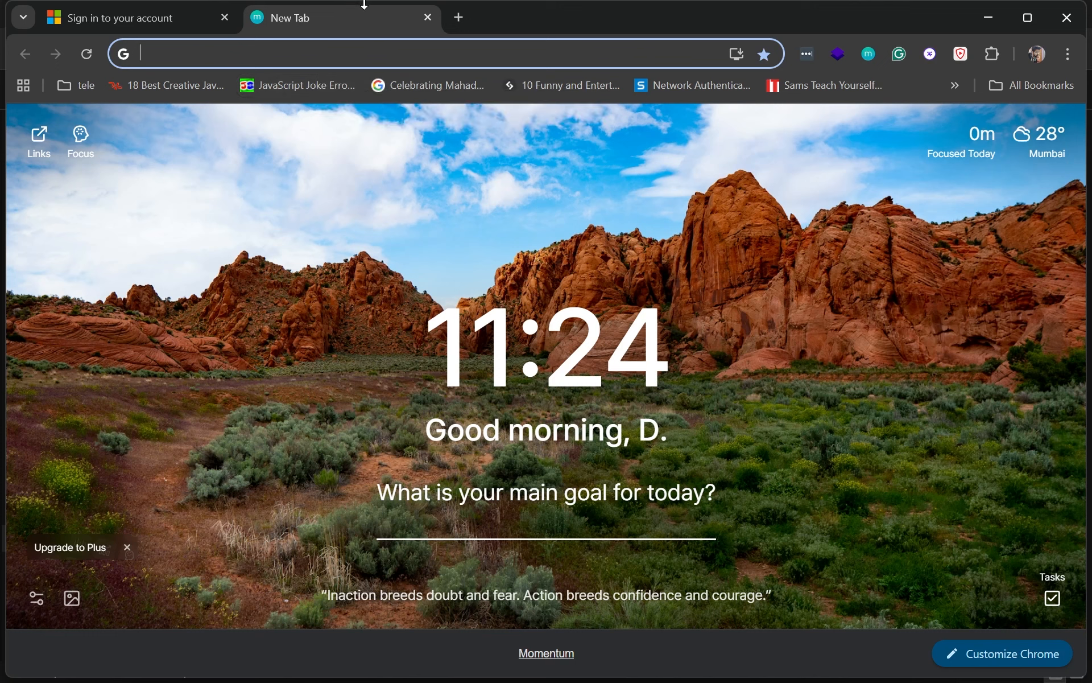
Step: Go to app.powerbi.com and sign in with the saved work account and password
type("a")
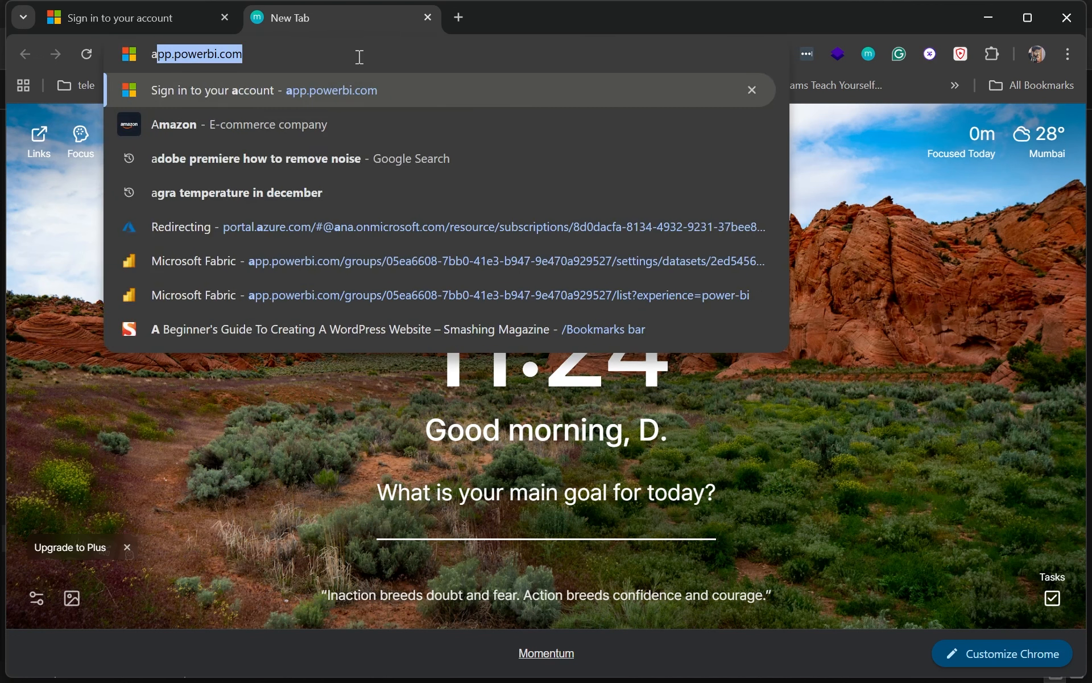
key("End")
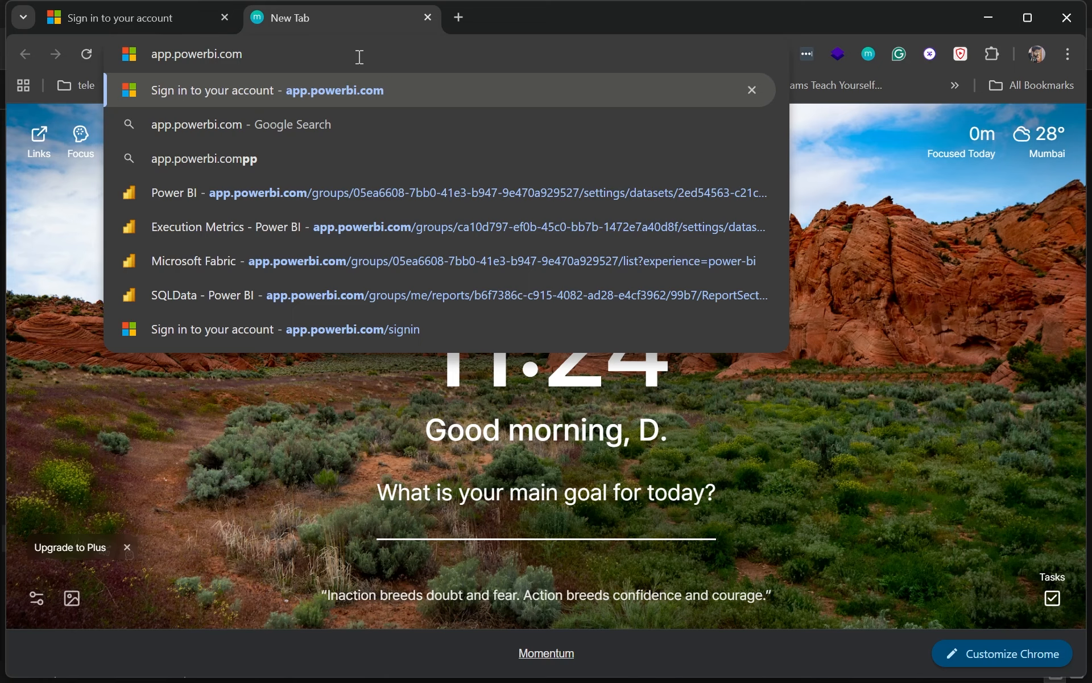
key("Return")
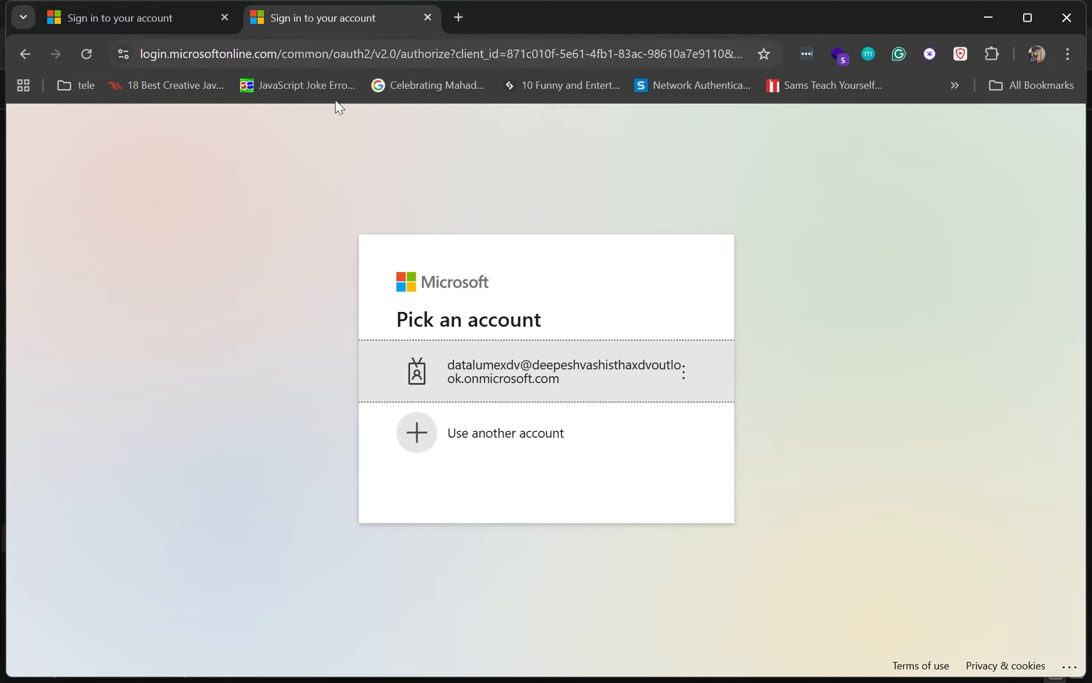
left_click(504, 374)
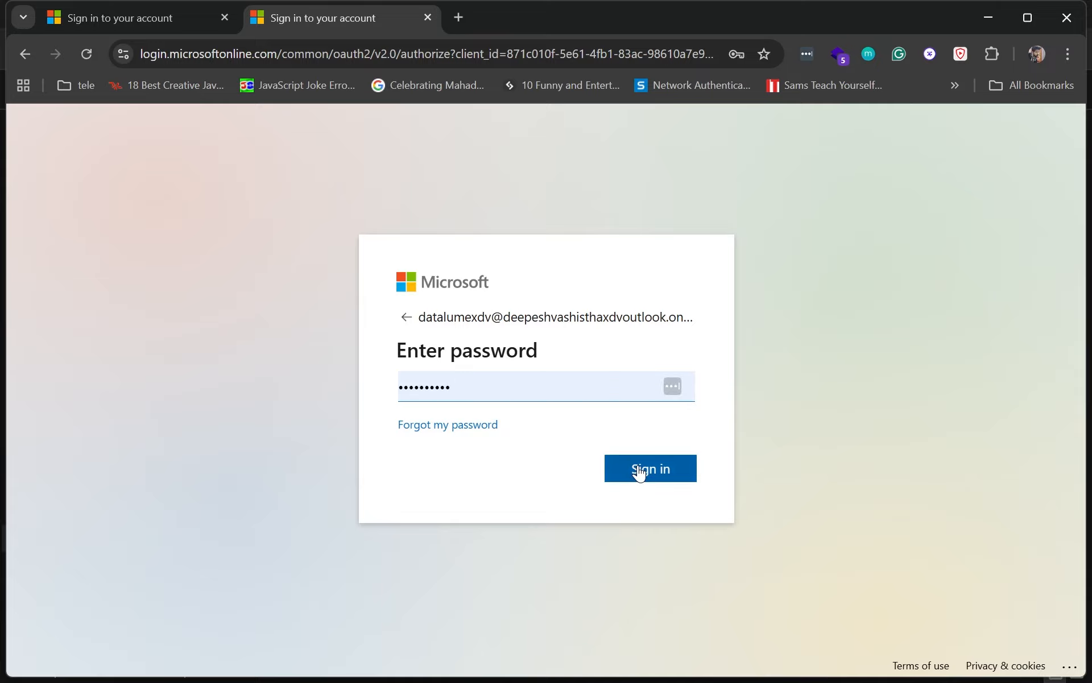
left_click(638, 471)
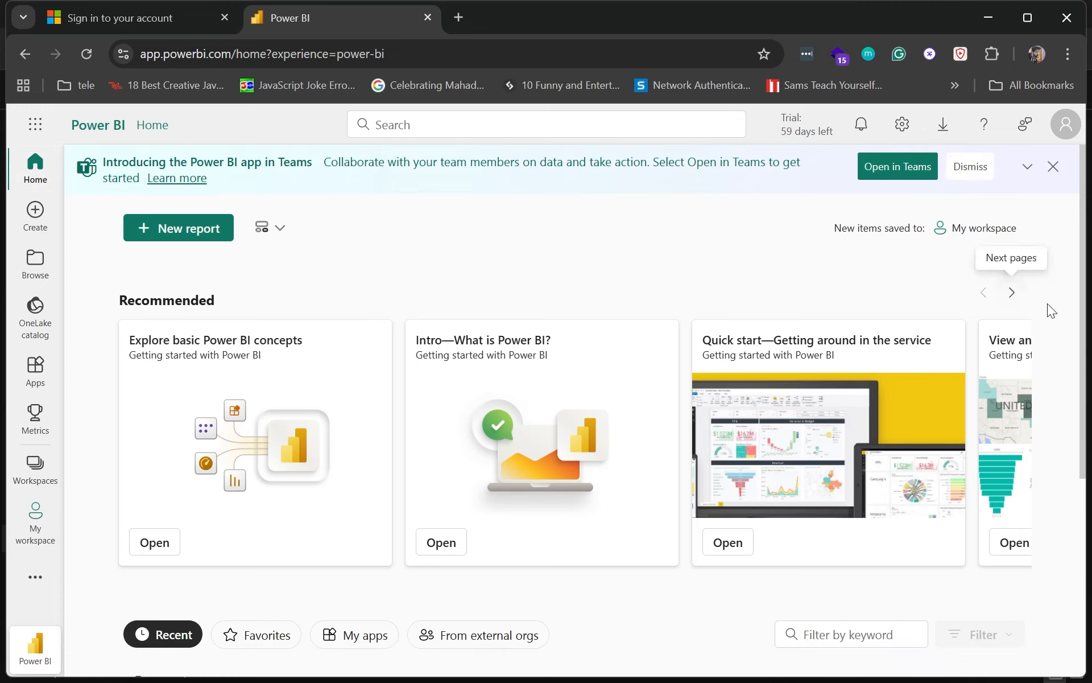
Step: Open the Workspaces pane listing My workspace and DV_Fabric Workspace
scroll(429, 233, "down", 4)
scroll(429, 233, "up", 4)
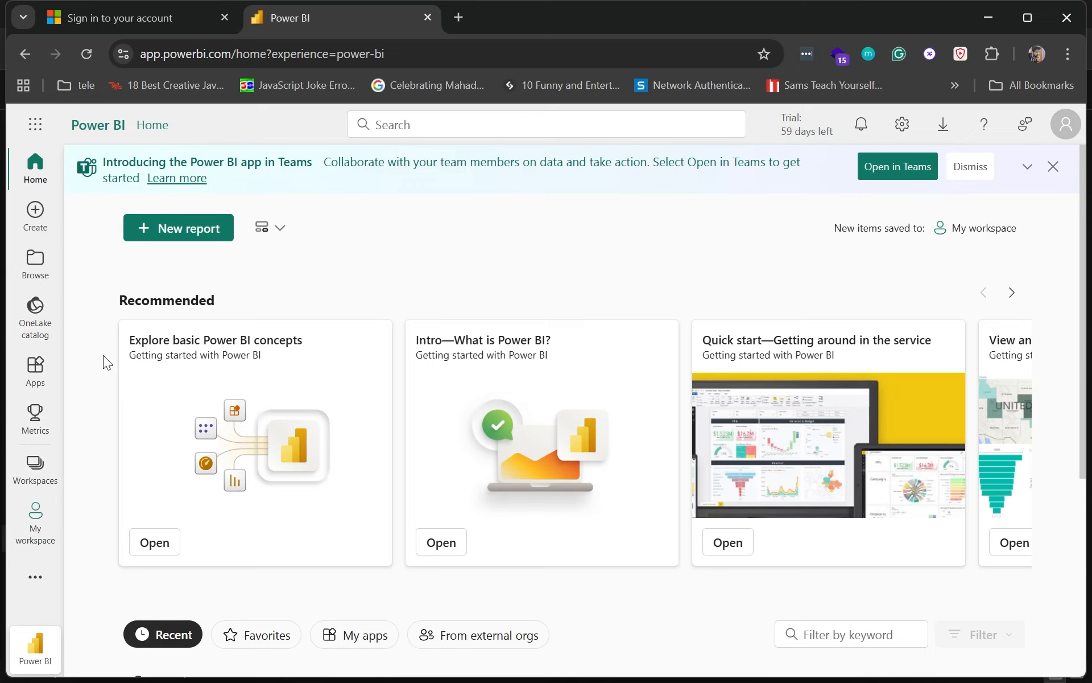
left_click(58, 471)
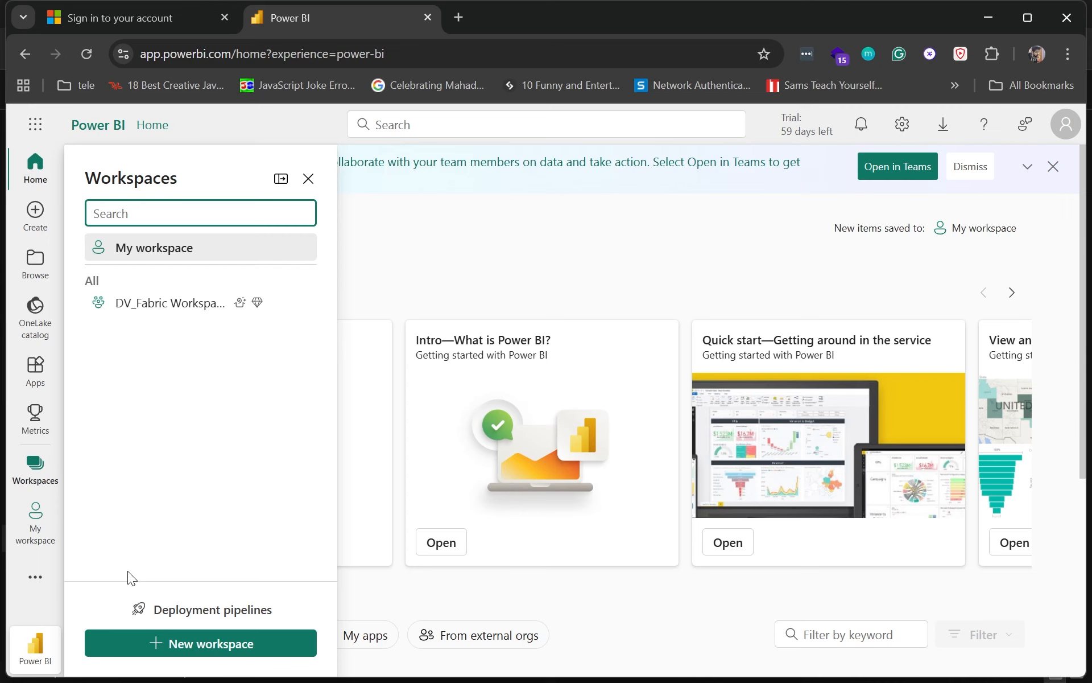
Step: Begin a new workspace named 'DnD_Fabric Workspace' and dismiss the premium capacity notice
left_click(151, 644)
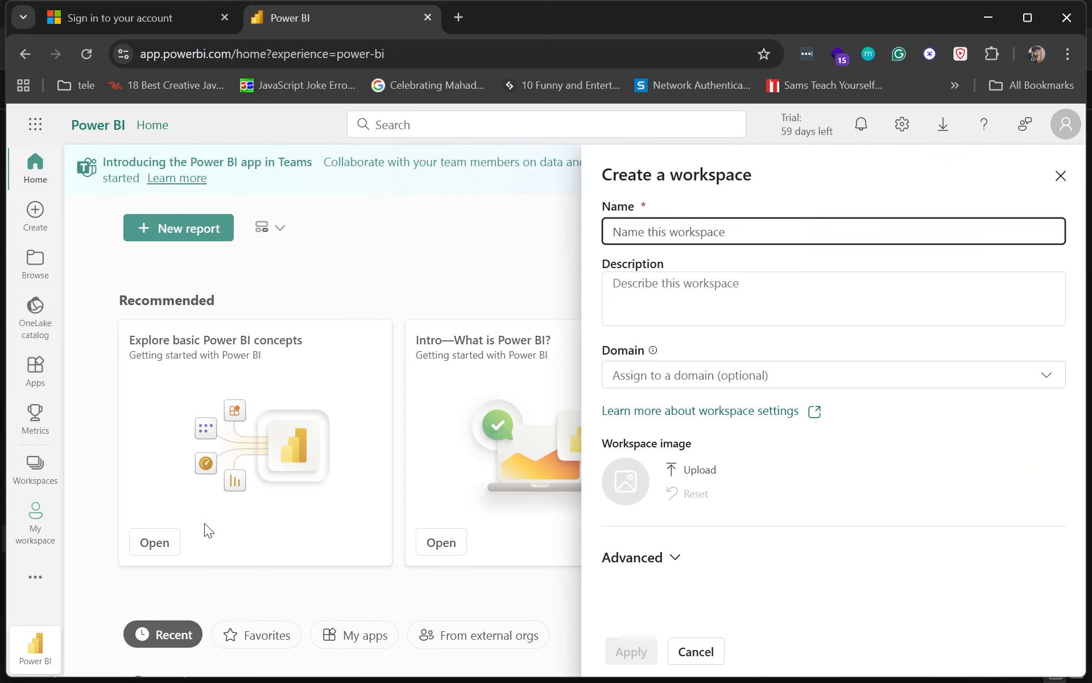
type("D")
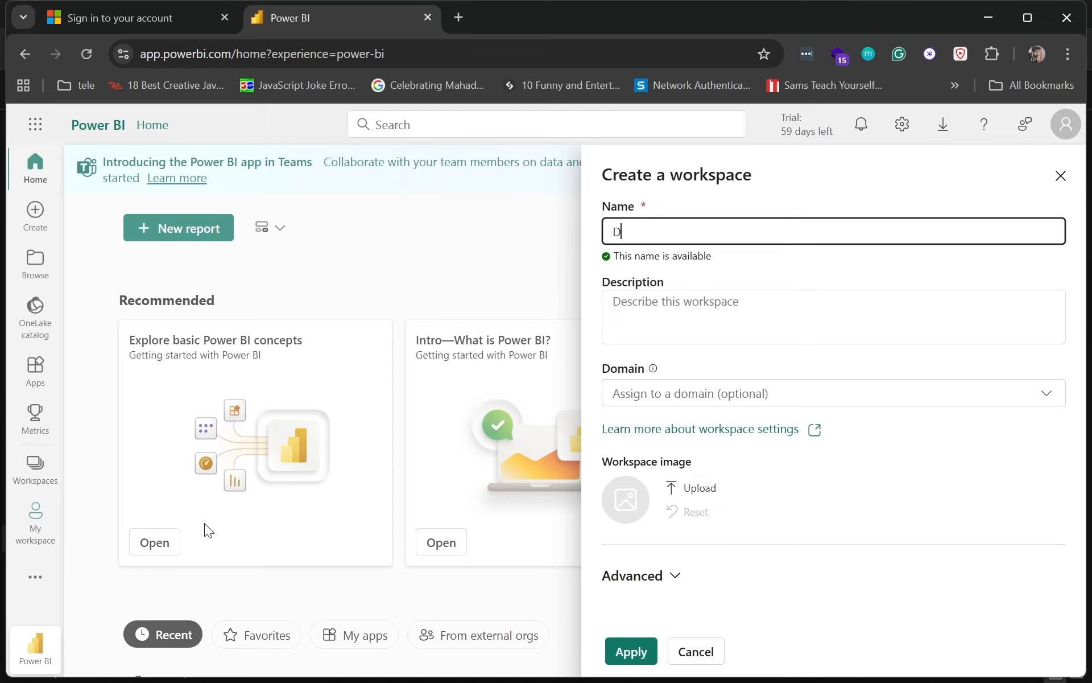
type("nD_Fabric Workspace")
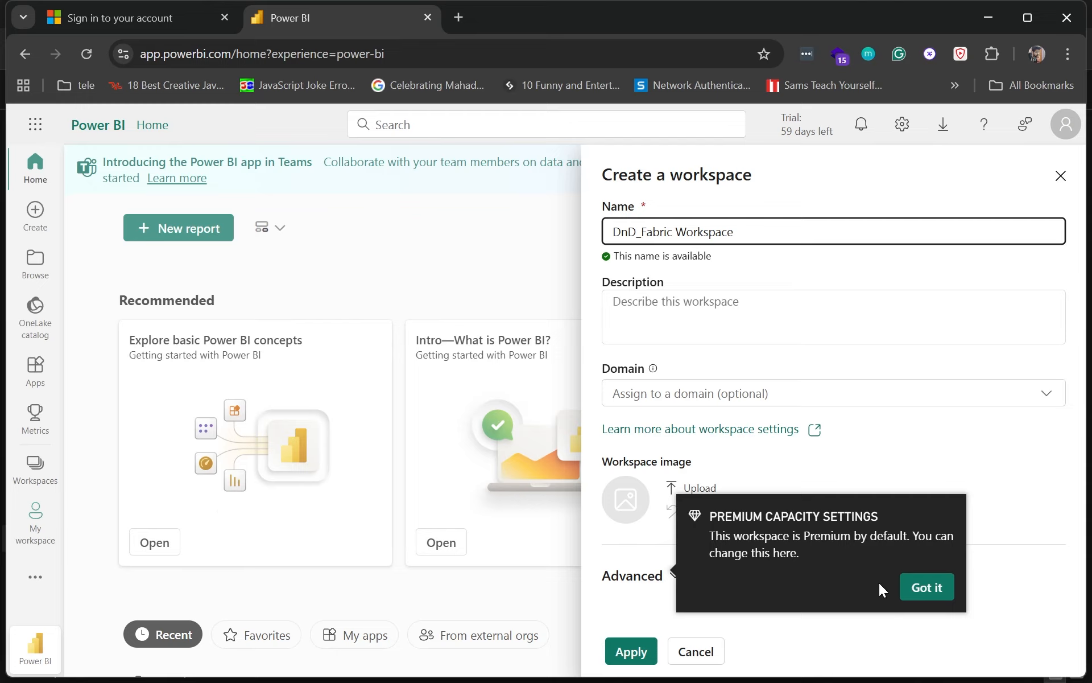
left_click(925, 587)
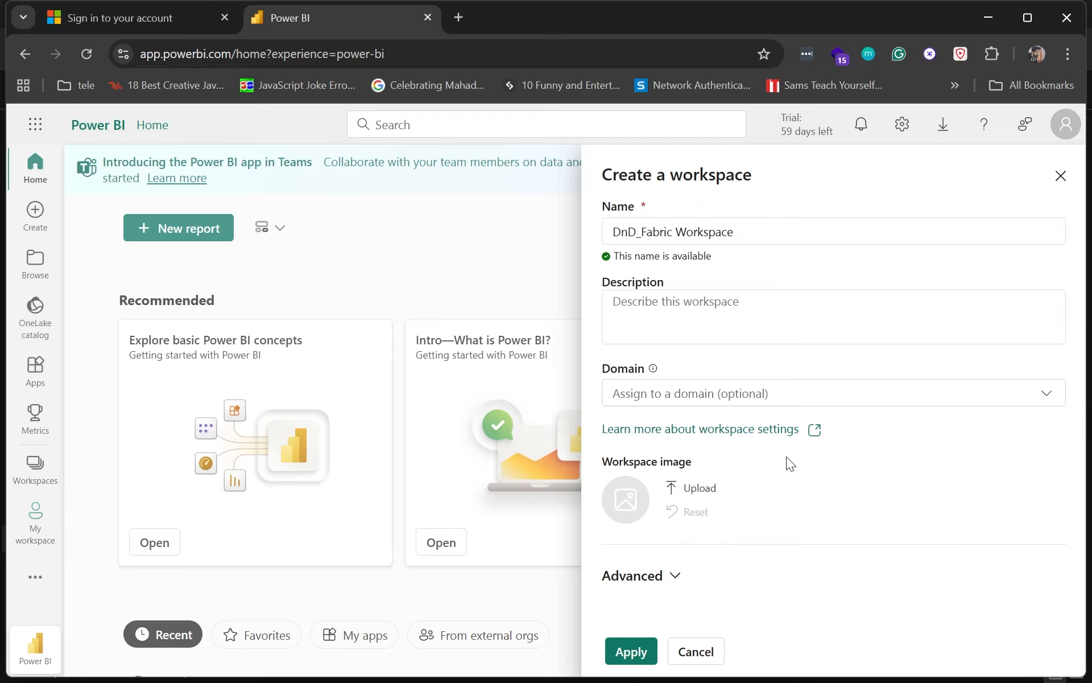
Step: Expand the Advanced options and keep the Central India Trial capacity selected
left_click(694, 575)
scroll(757, 506, "down", 6)
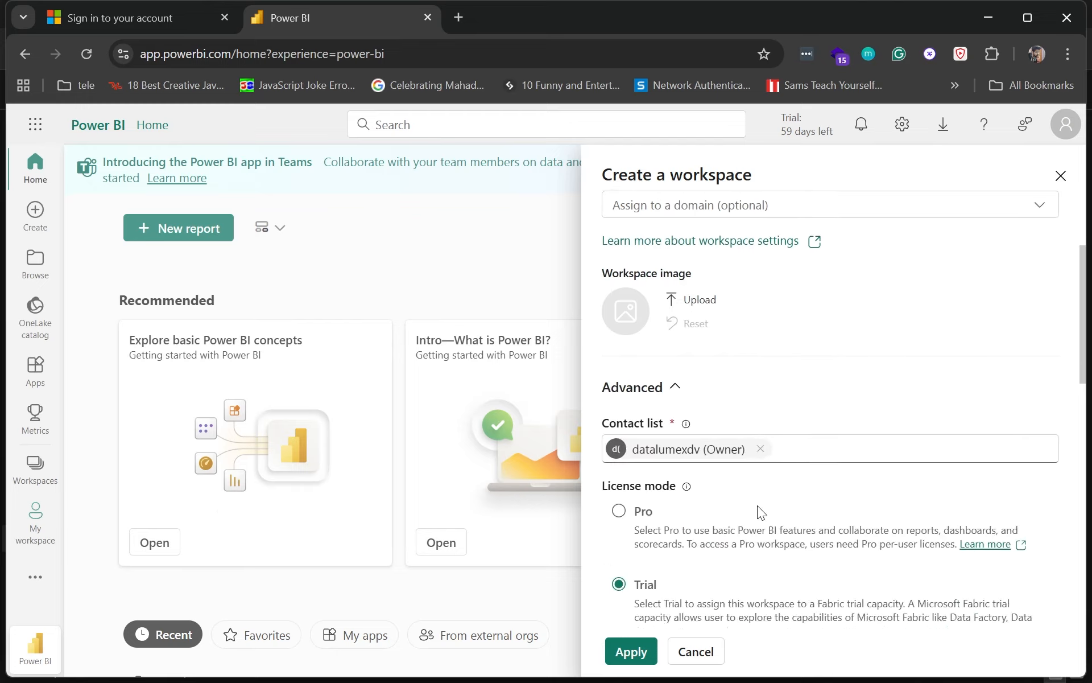
scroll(758, 506, "down", 3)
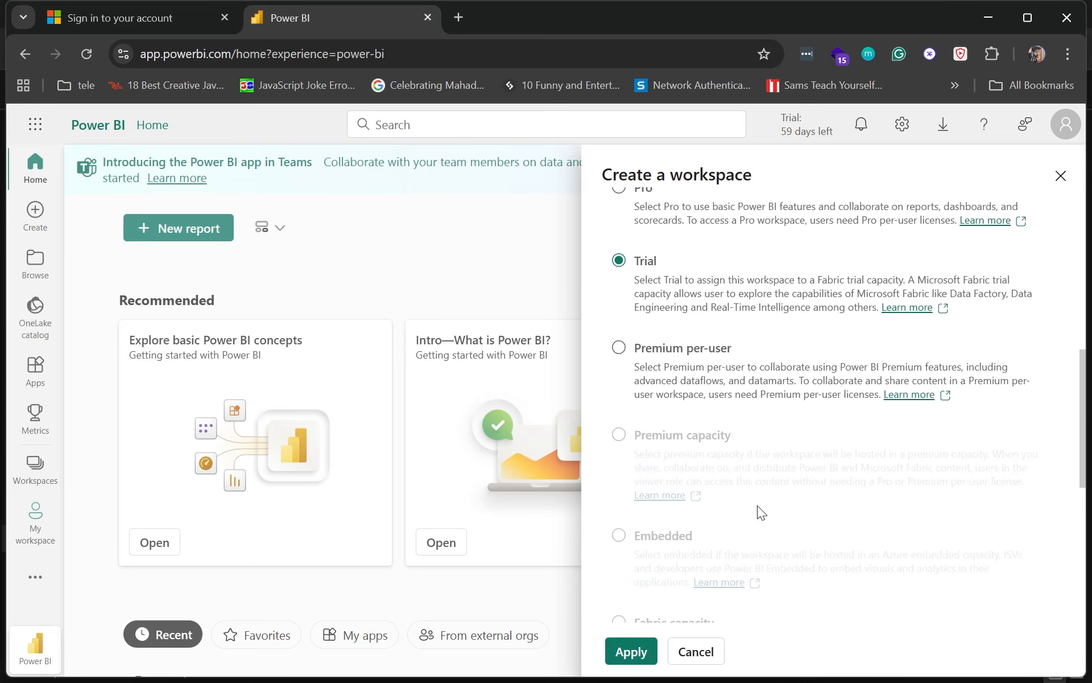
scroll(757, 506, "down", 7)
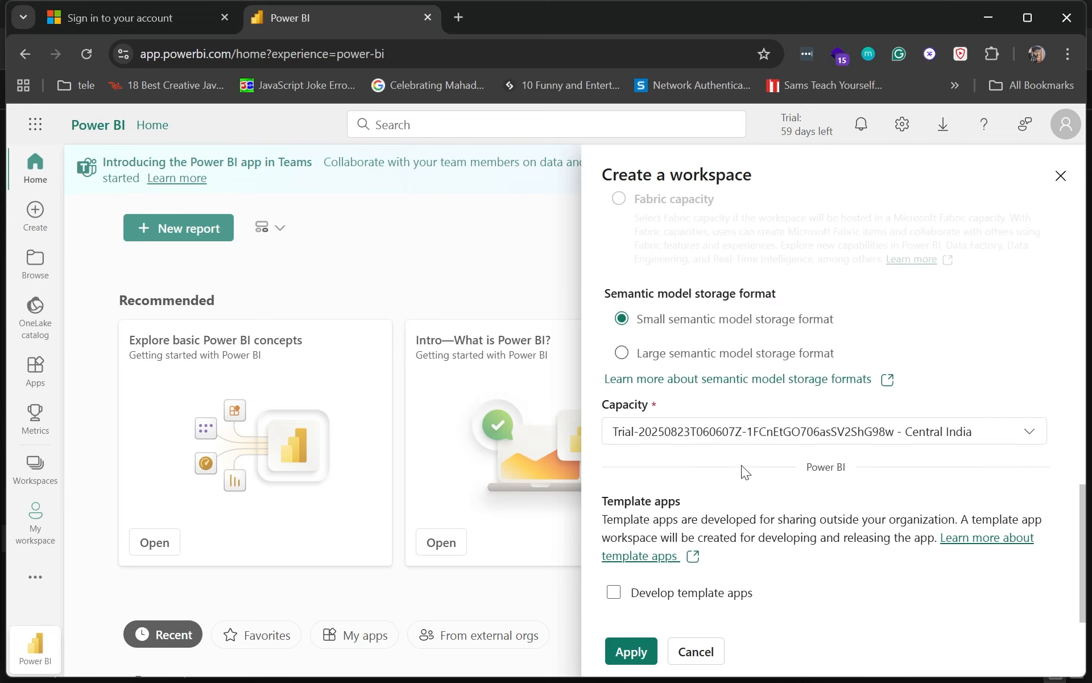
left_click(697, 445)
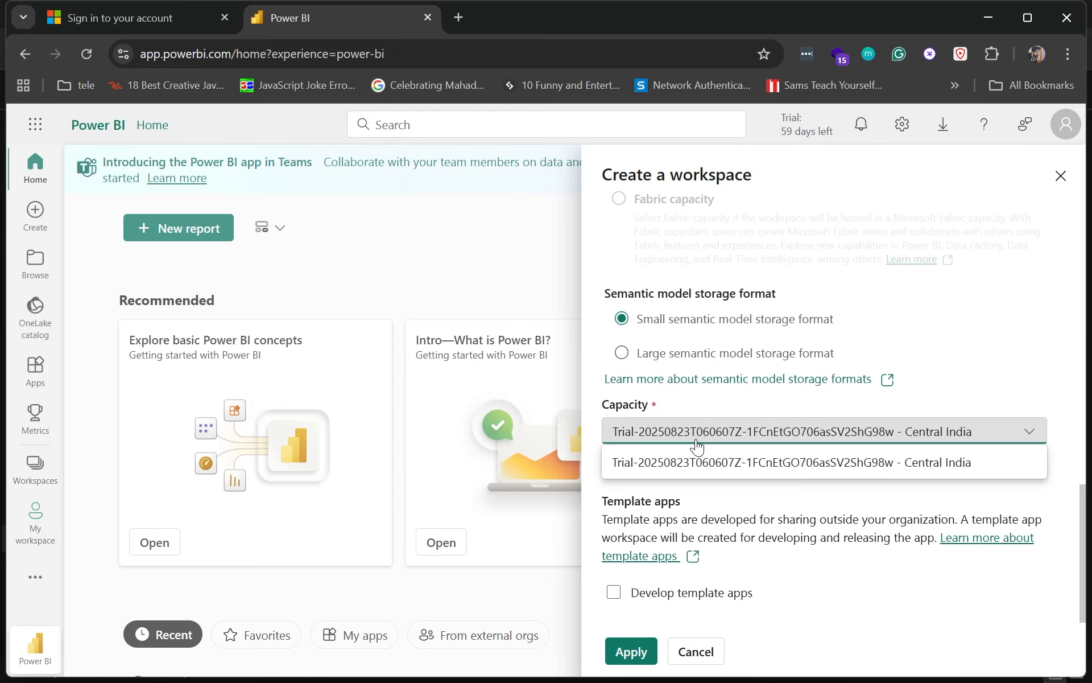
left_click(685, 432)
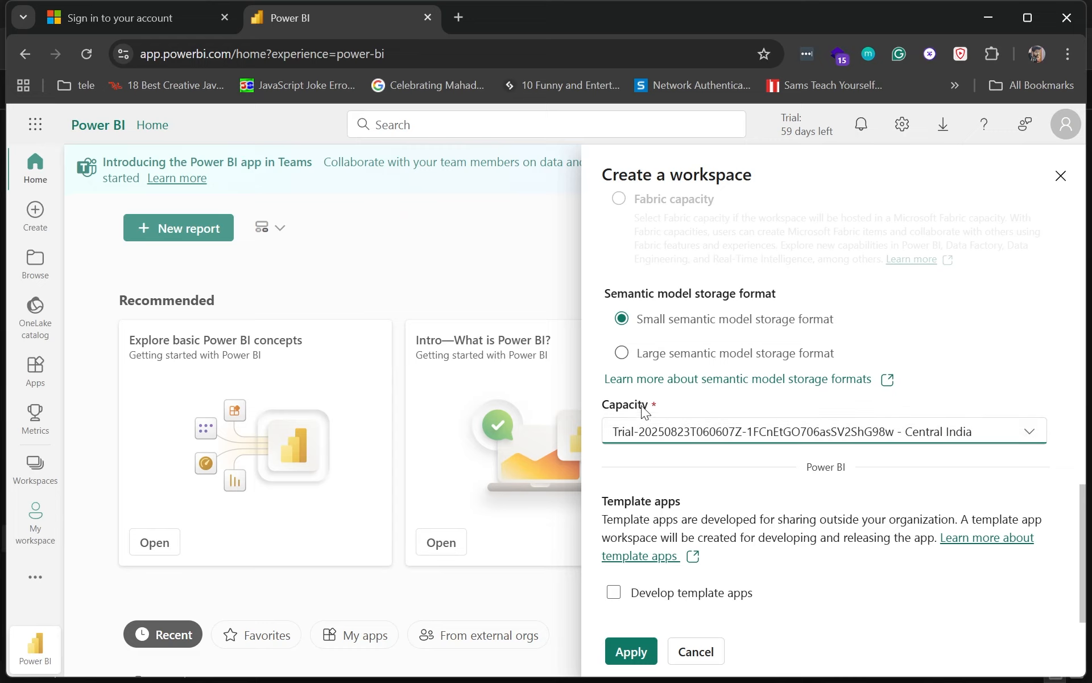
Step: Review the Trial license mode and small semantic model storage format settings
scroll(853, 403, "up", 3)
scroll(852, 403, "down", 3)
scroll(912, 394, "up", 1)
scroll(911, 394, "down", 1)
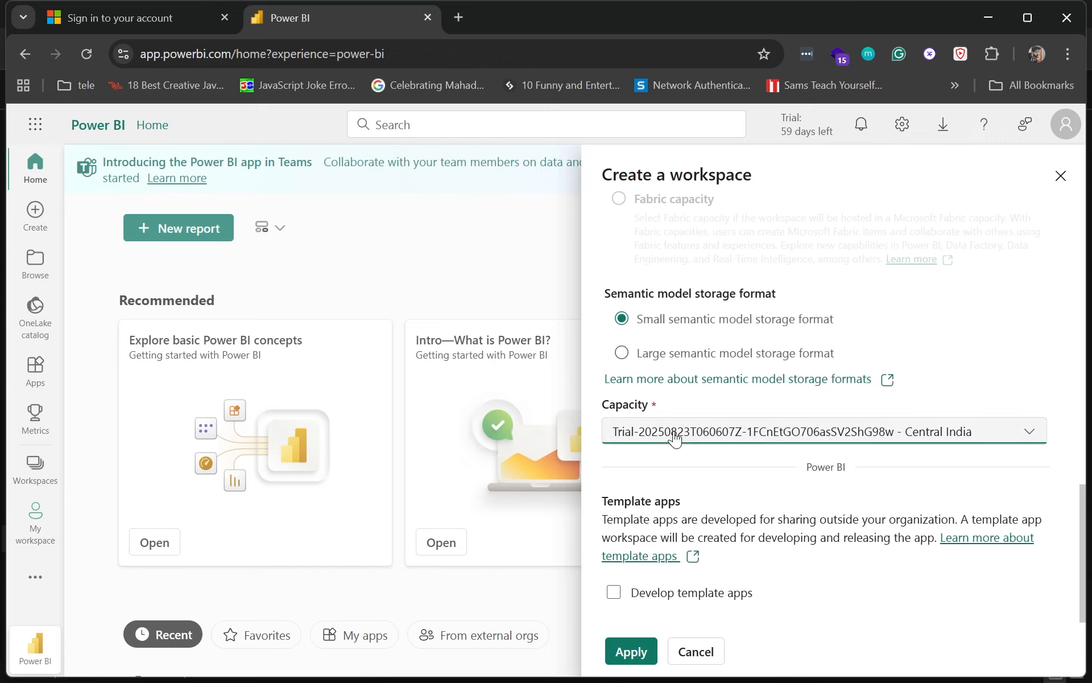
left_click_drag(603, 405, 654, 416)
left_click(653, 416)
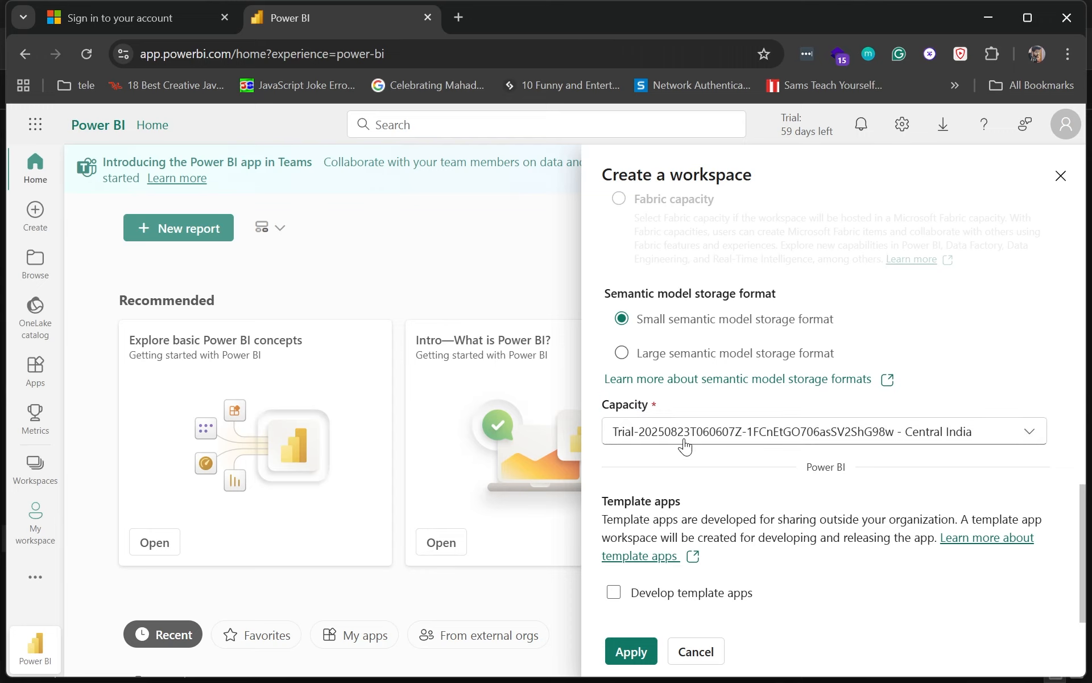
scroll(685, 446, "up", 6)
scroll(685, 446, "up", 4)
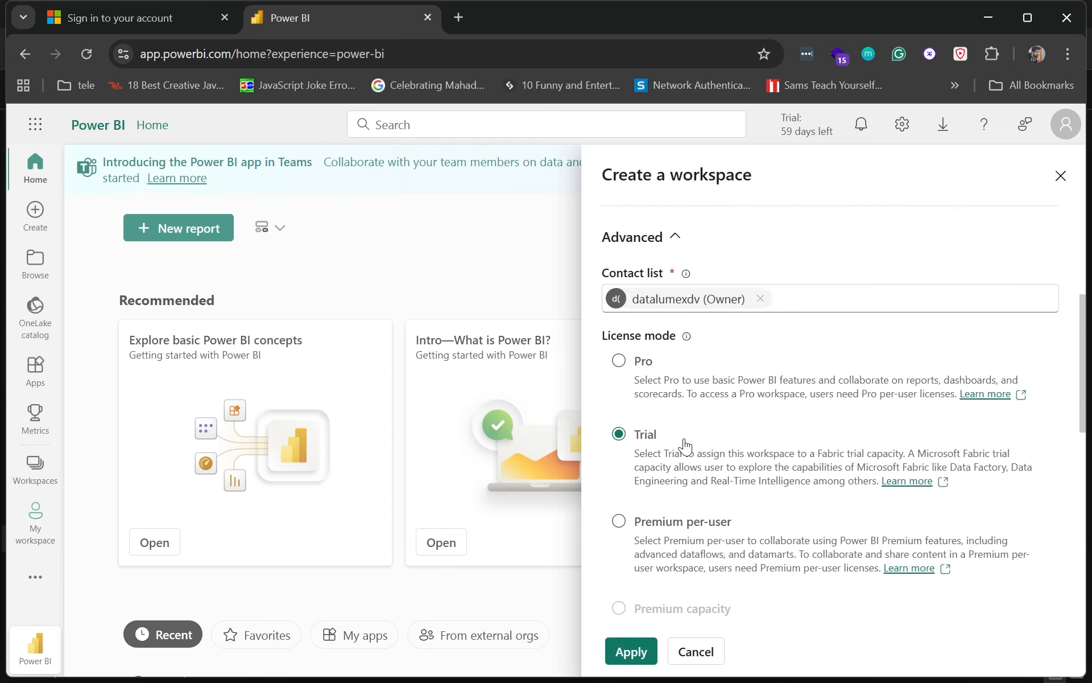
scroll(686, 447, "down", 9)
scroll(689, 448, "down", 1)
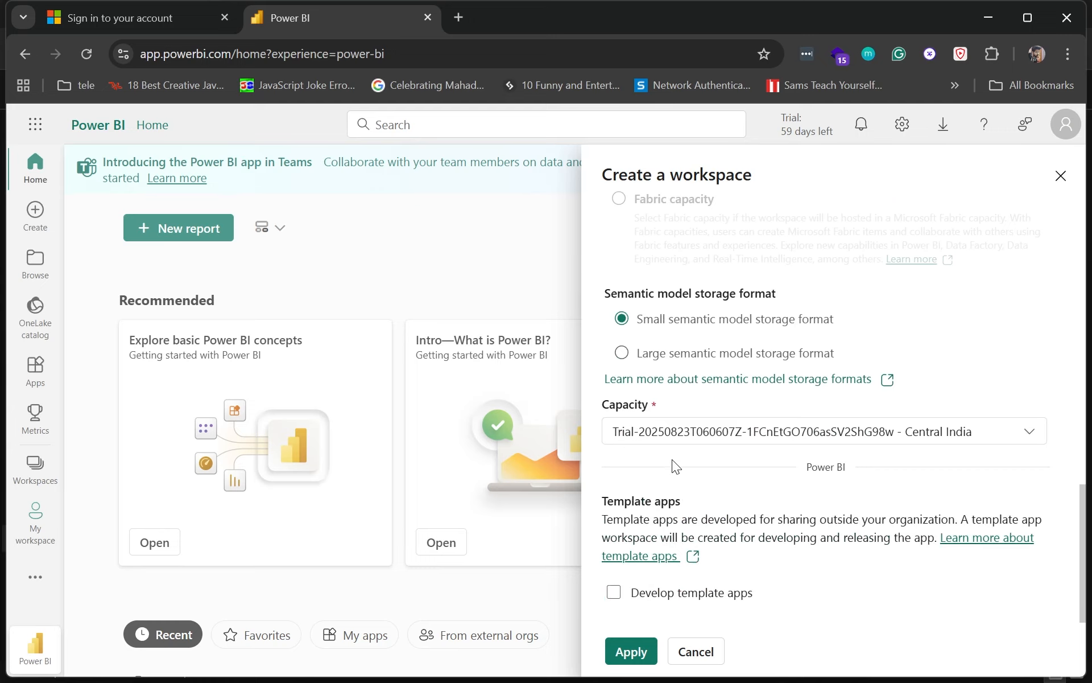
Step: Apply the settings to create DnD_Fabric Workspace
left_click(630, 652)
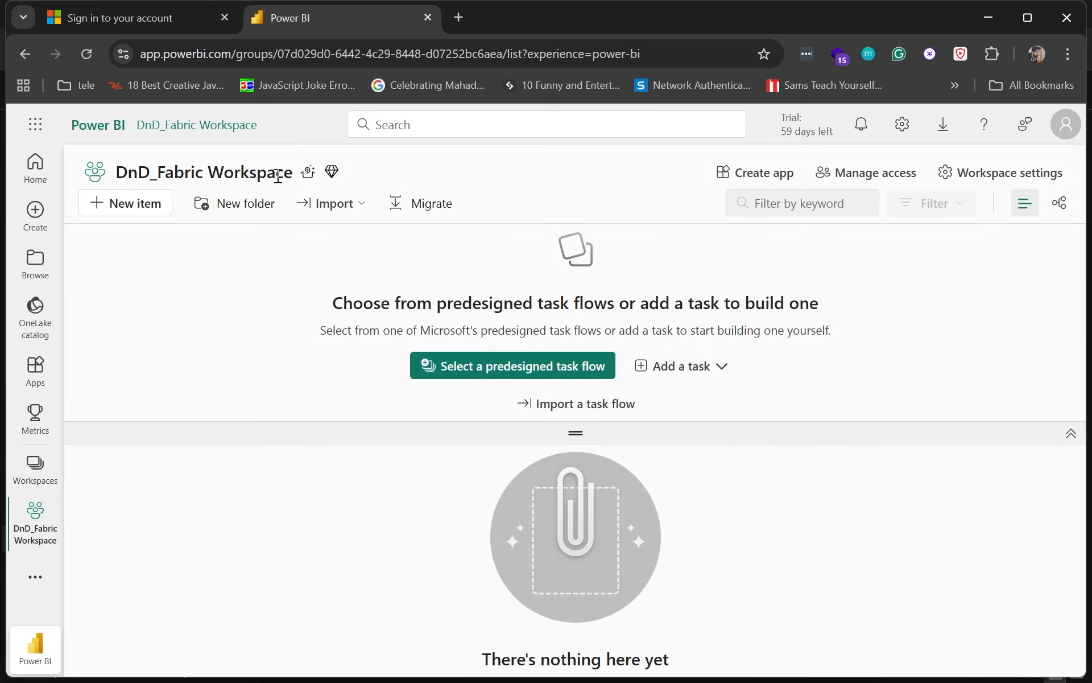
mouse_move(308, 181)
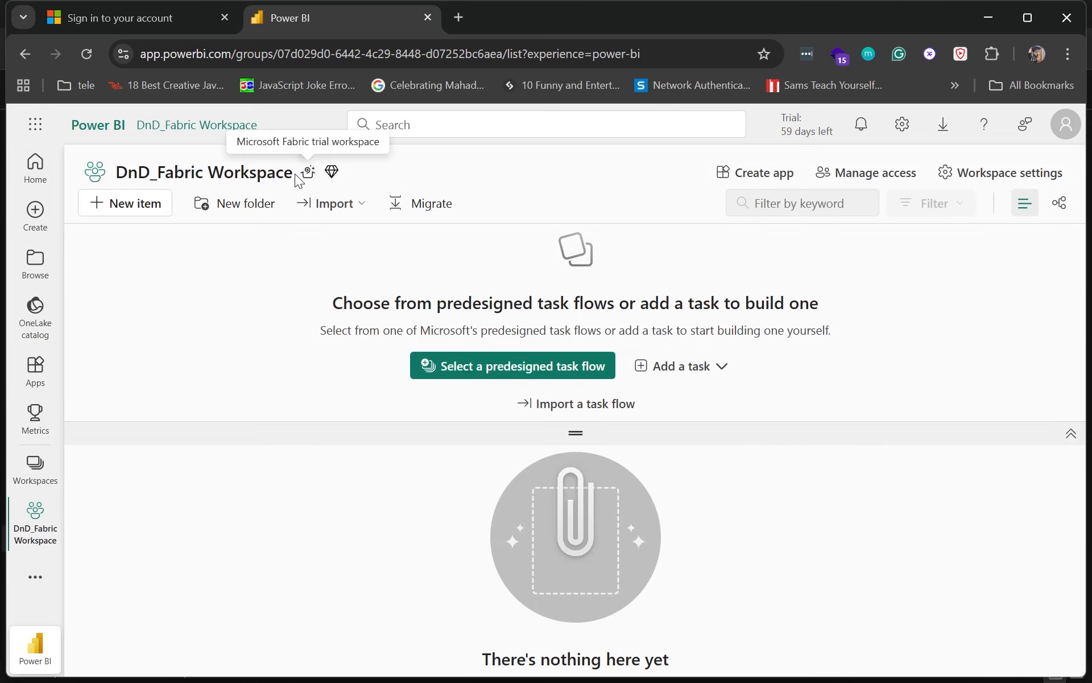
left_click_drag(293, 172, 113, 173)
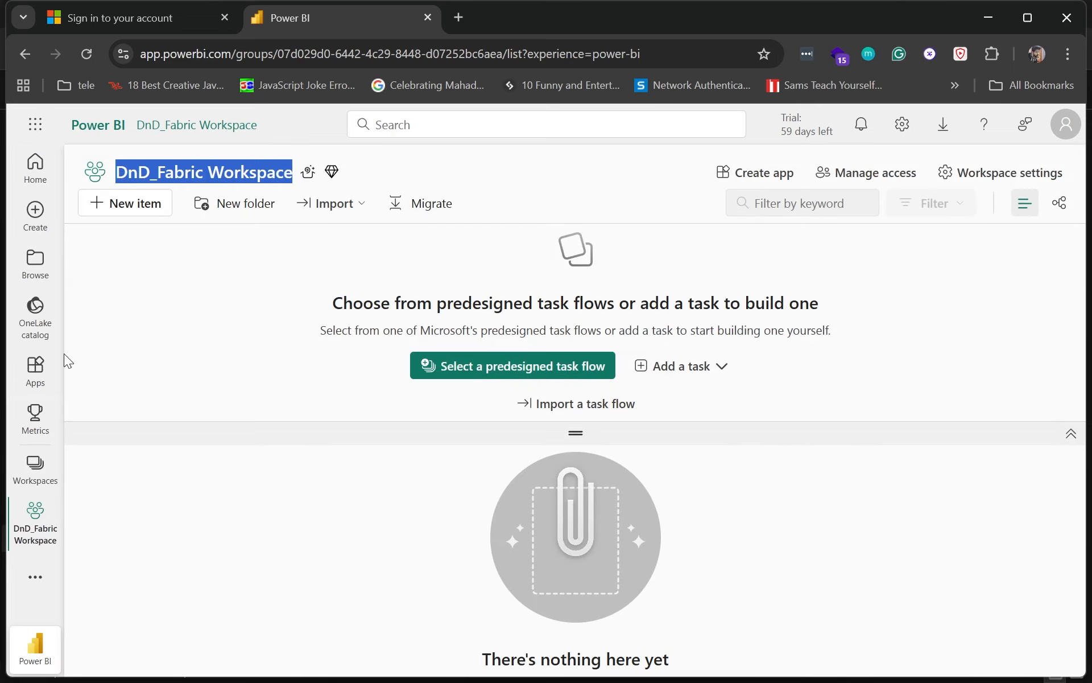
Step: Reopen DnD_Fabric Workspace from the Workspaces list and collapse the task-flow area
left_click(35, 468)
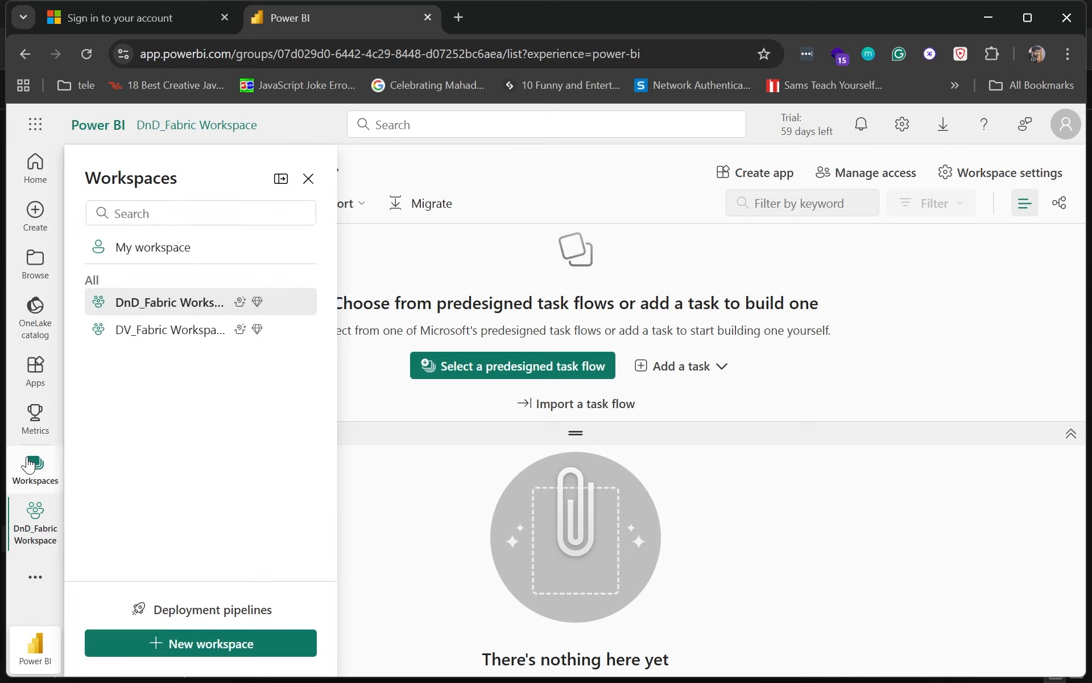
left_click(173, 304)
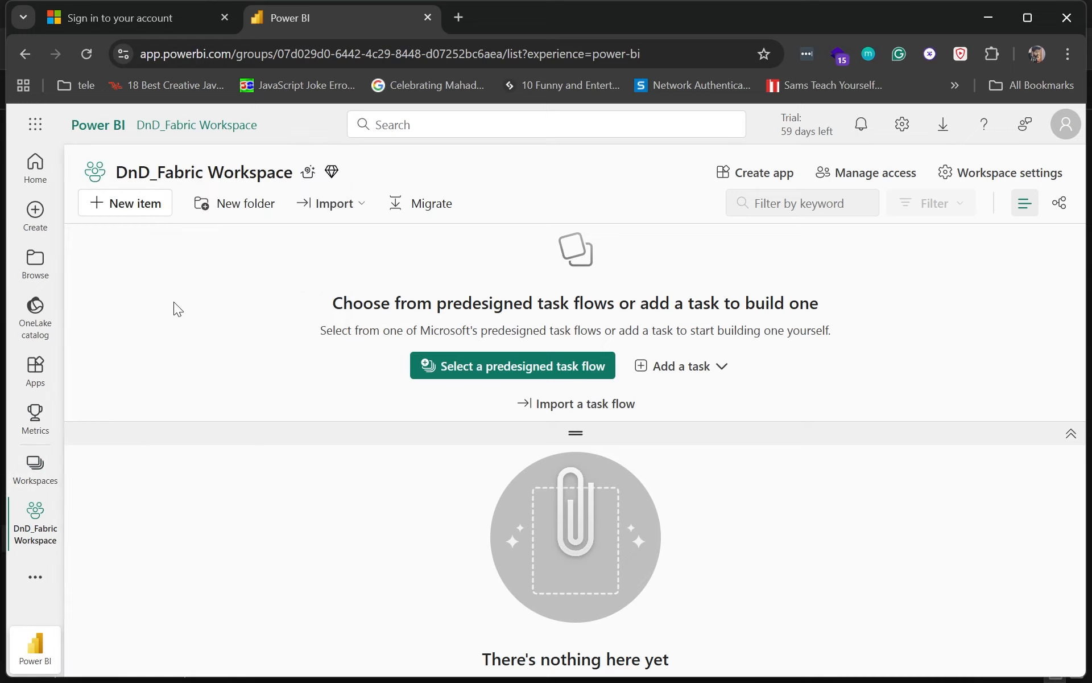
left_click(1070, 434)
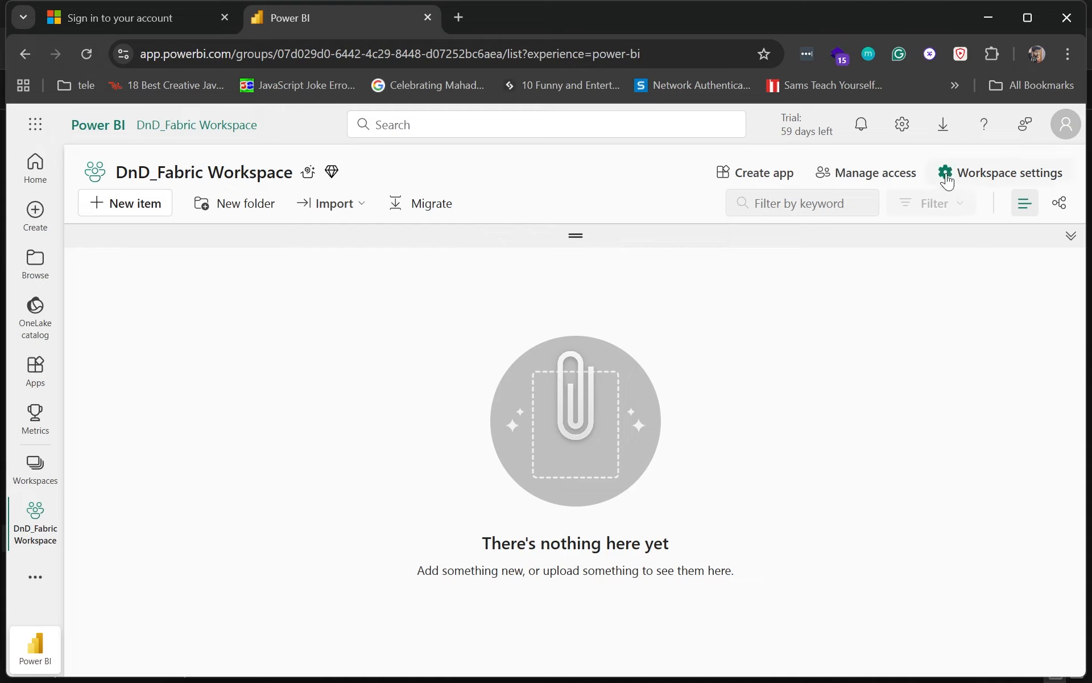
Step: In workspace settings, reach Data Engineering/Science Spark settings and expand the Default pool list
left_click(1012, 174)
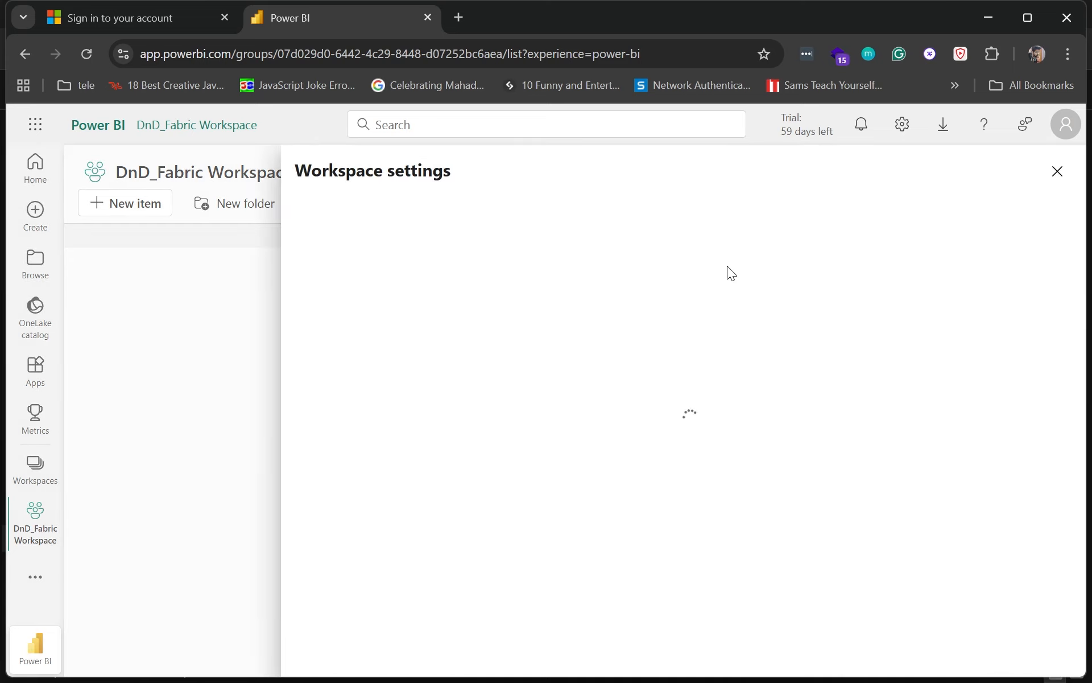
scroll(421, 421, "down", 1)
scroll(421, 422, "down", 1)
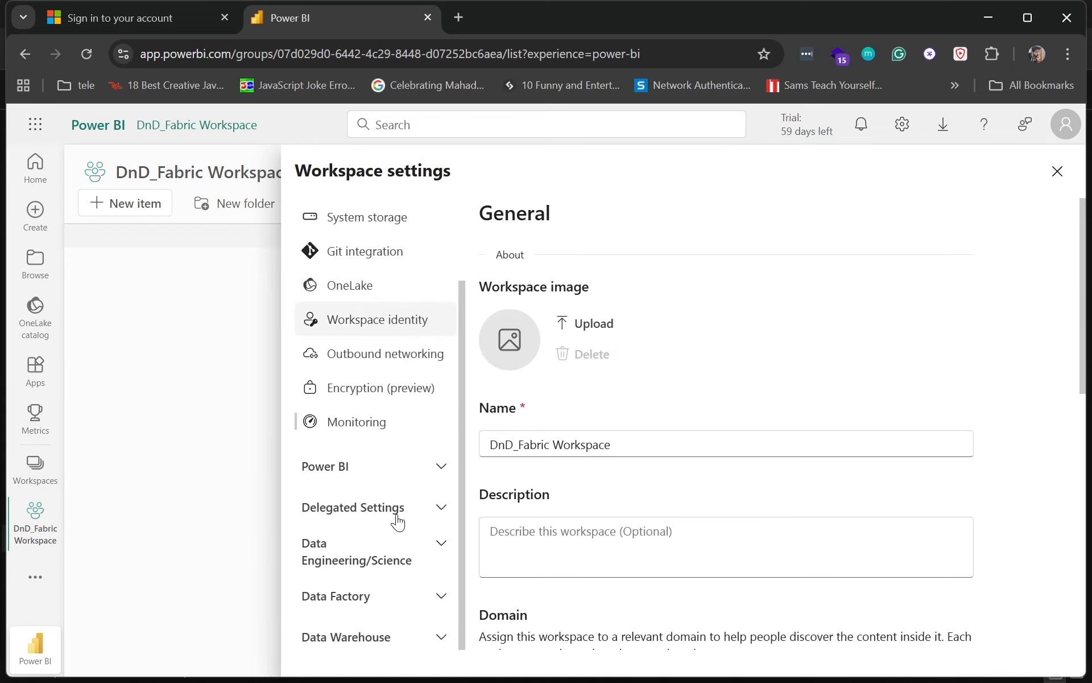
left_click(418, 549)
scroll(416, 514, "down", 1)
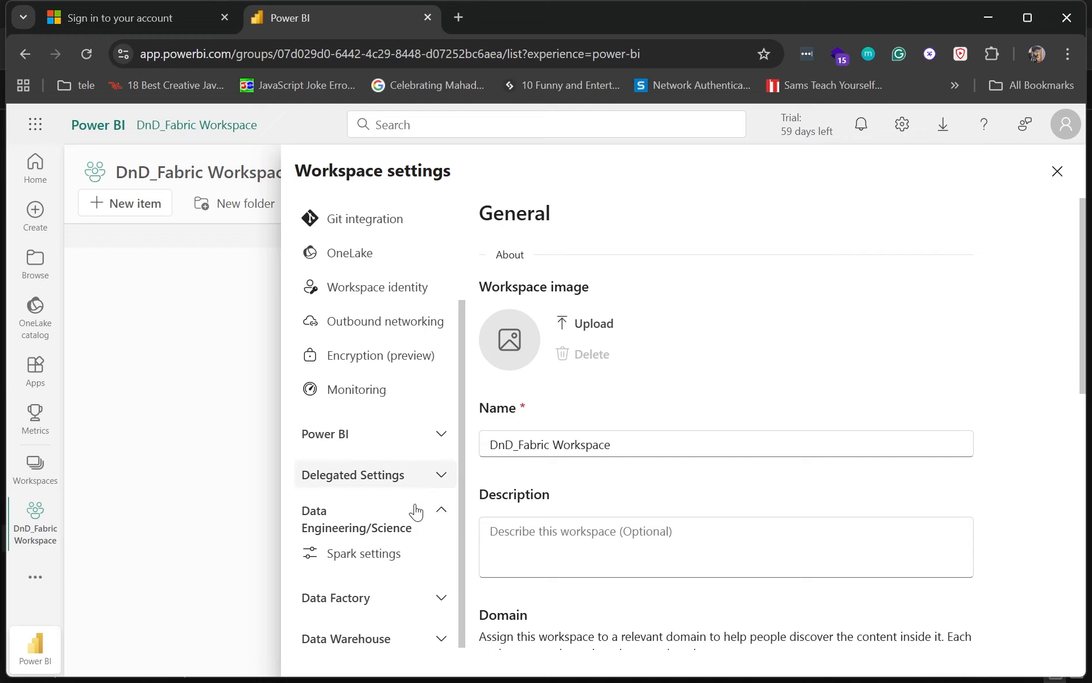
left_click(384, 559)
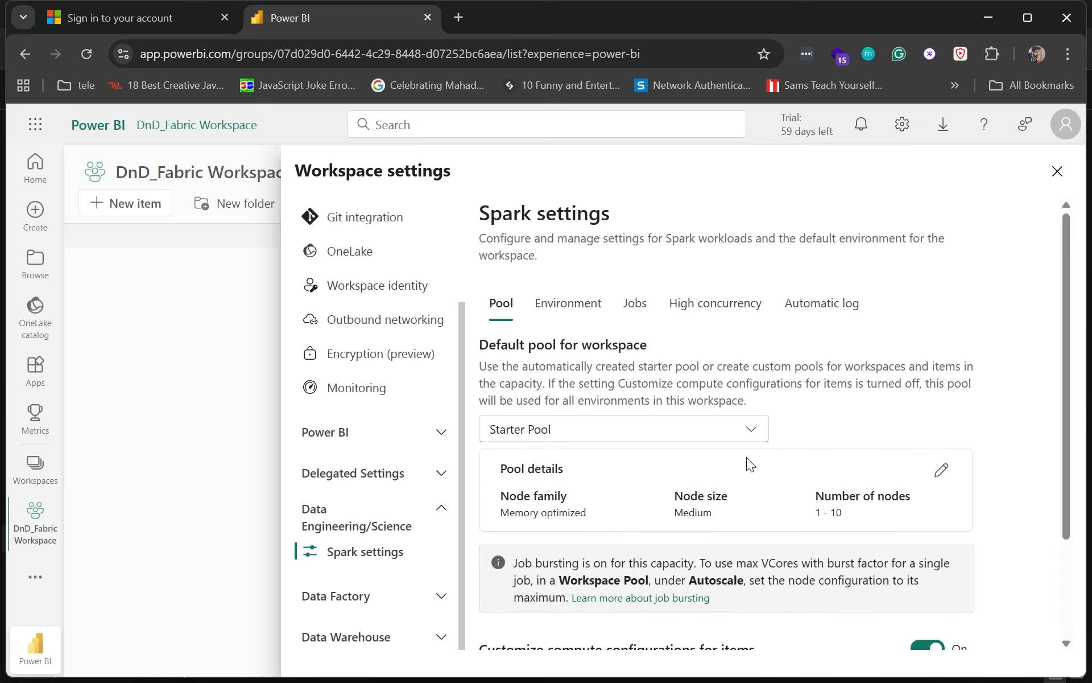
scroll(755, 462, "down", 3)
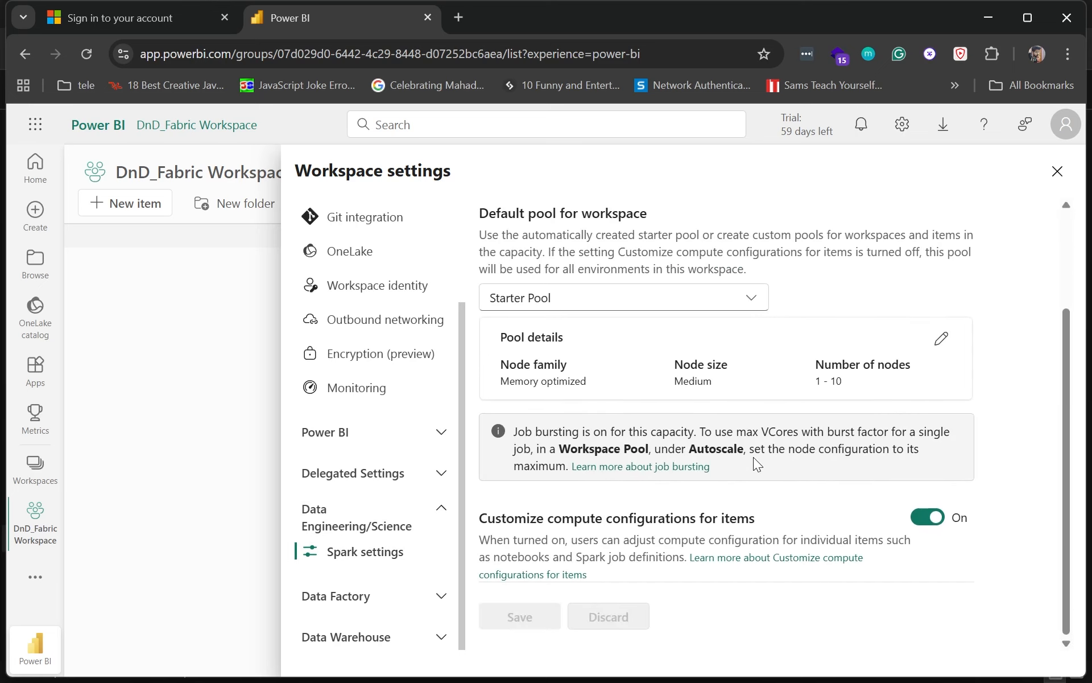
scroll(754, 462, "up", 3)
left_click(730, 435)
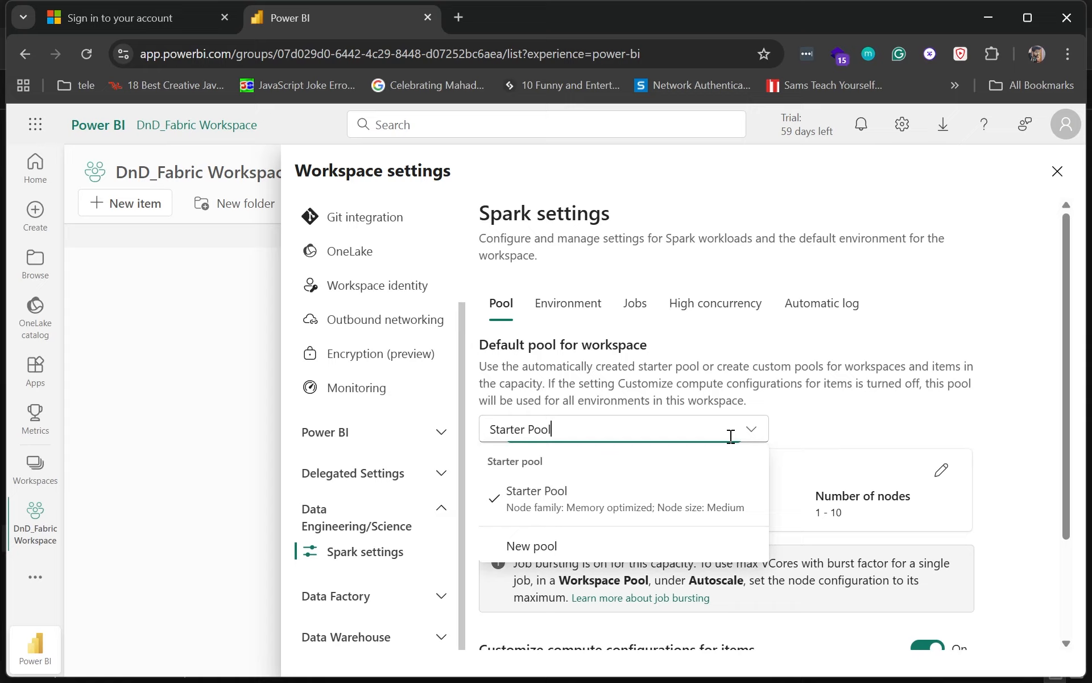
Step: Create pool 'single node' with autoscale off, 1 node, and dynamic allocation off
left_click(534, 547)
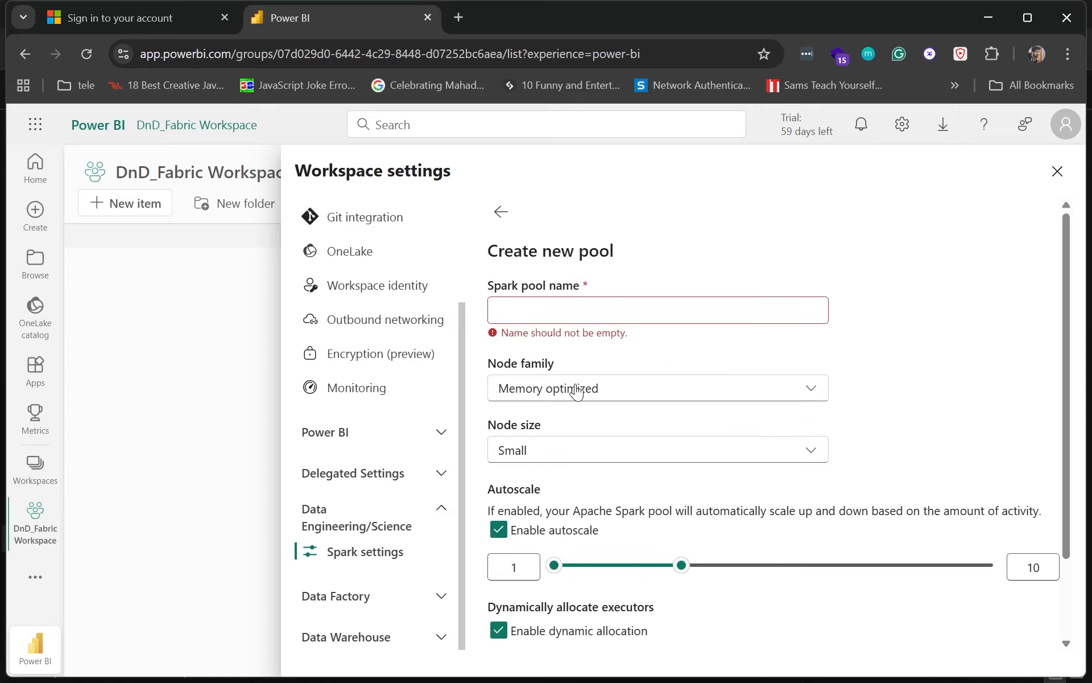
left_click(580, 314)
type("single node")
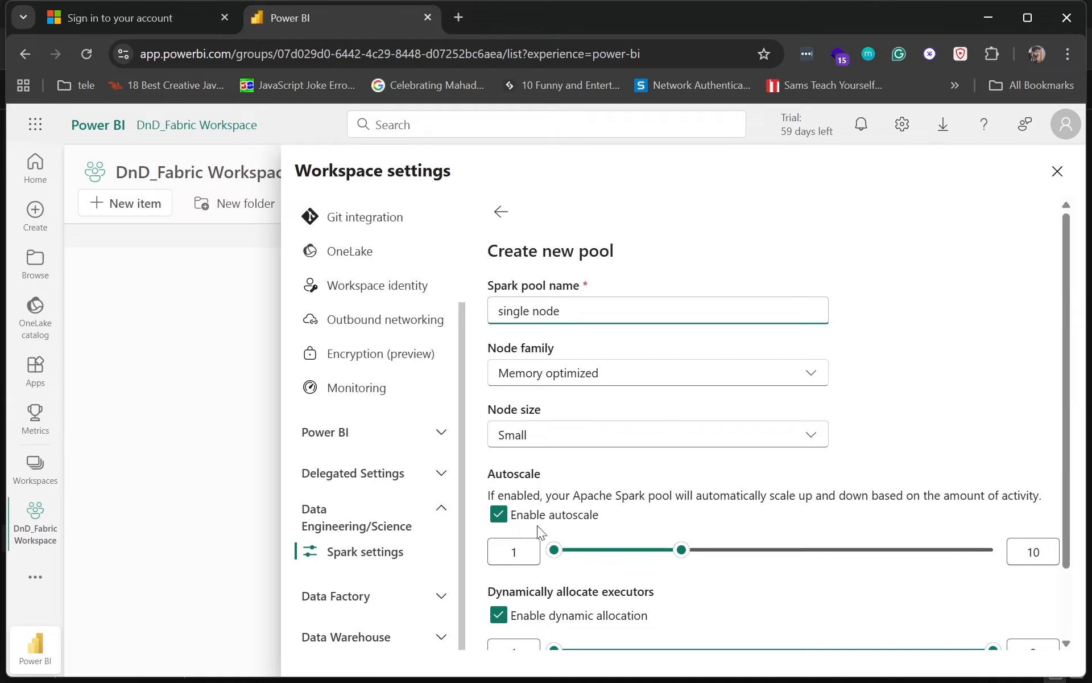
left_click(498, 514)
left_click_drag(639, 549, 500, 558)
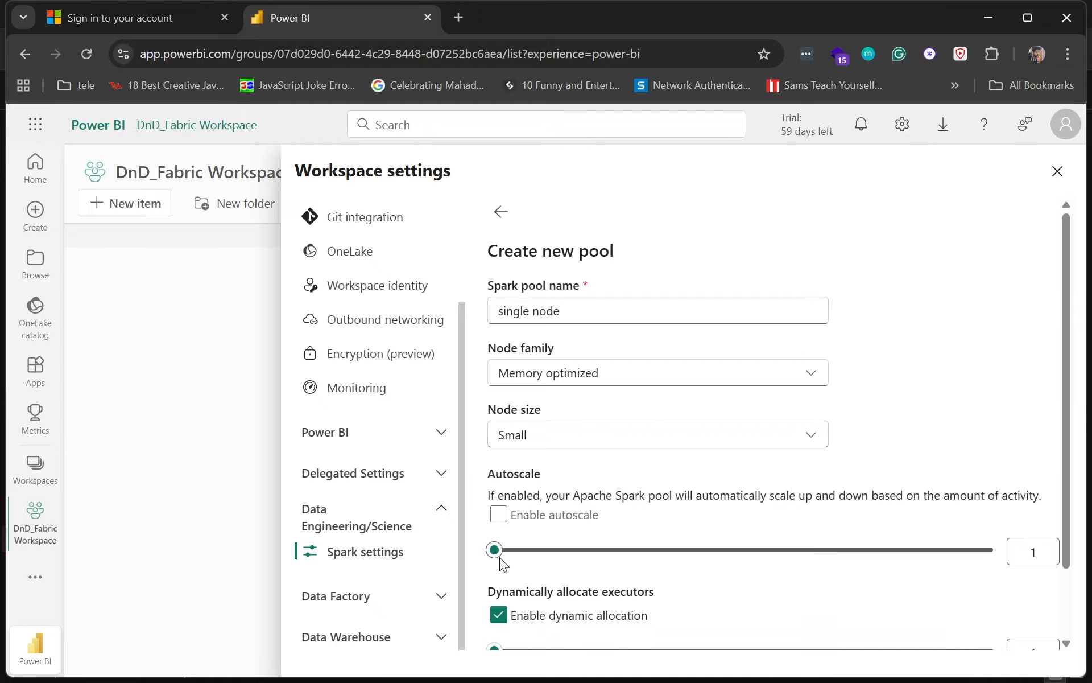
scroll(637, 523, "down", 3)
left_click(598, 531)
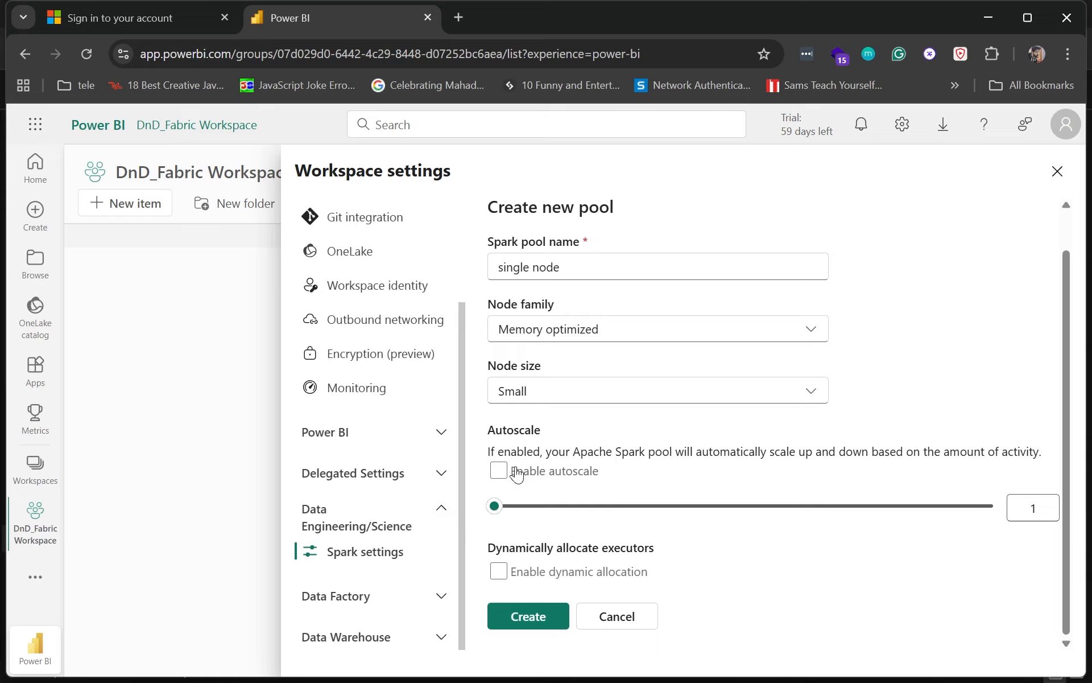
scroll(766, 476, "up", 1)
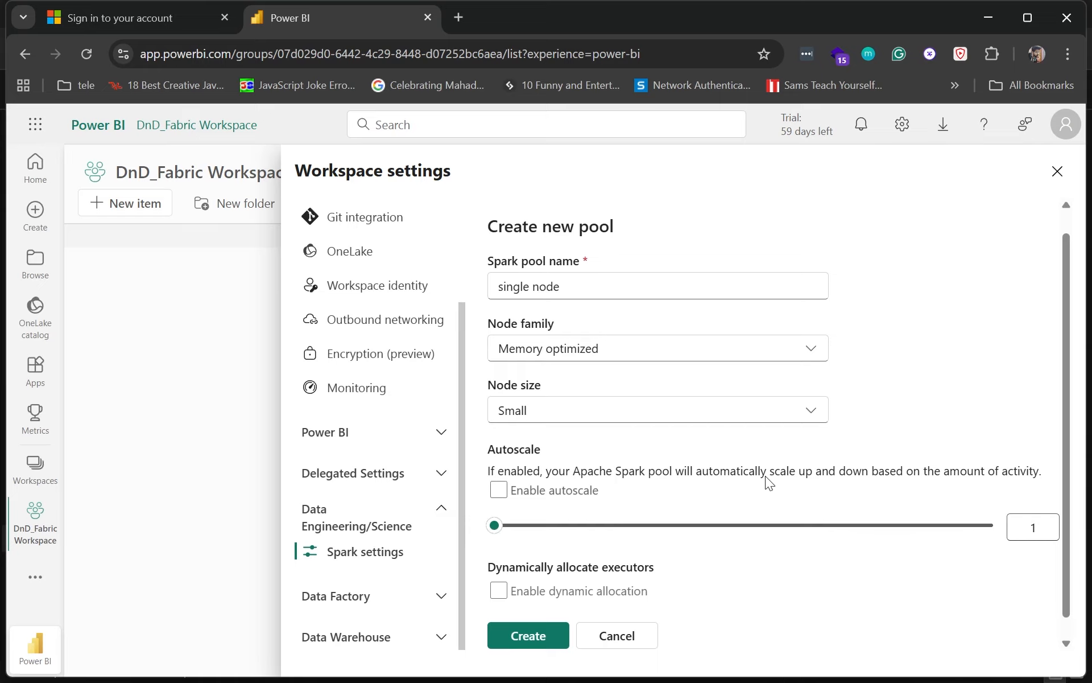
scroll(766, 476, "down", 1)
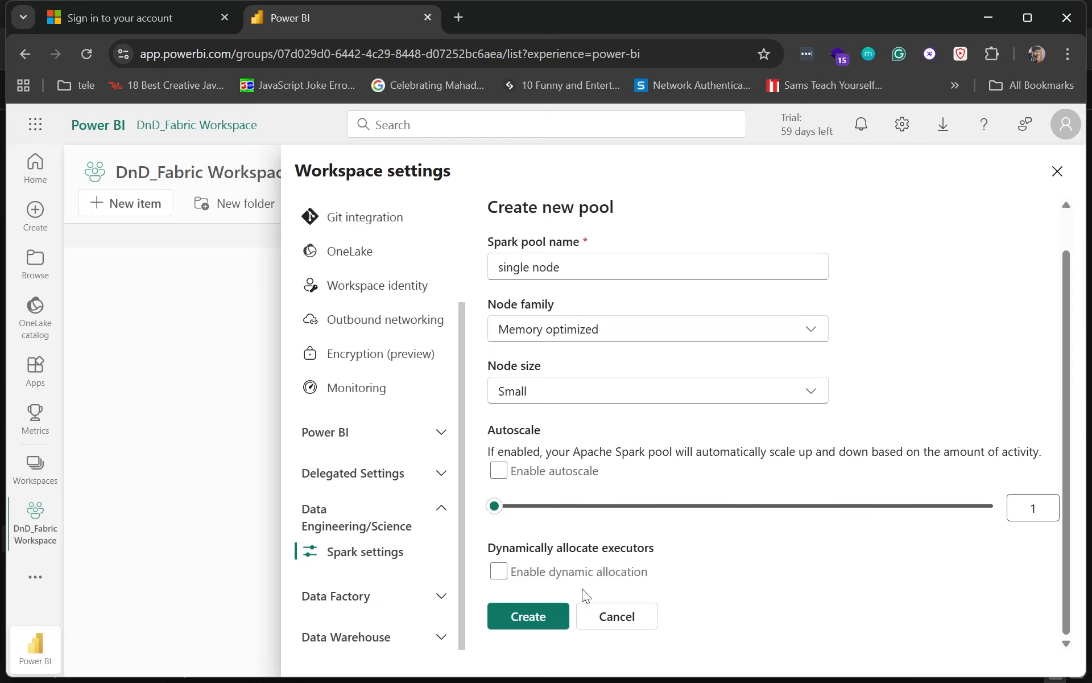
left_click(557, 609)
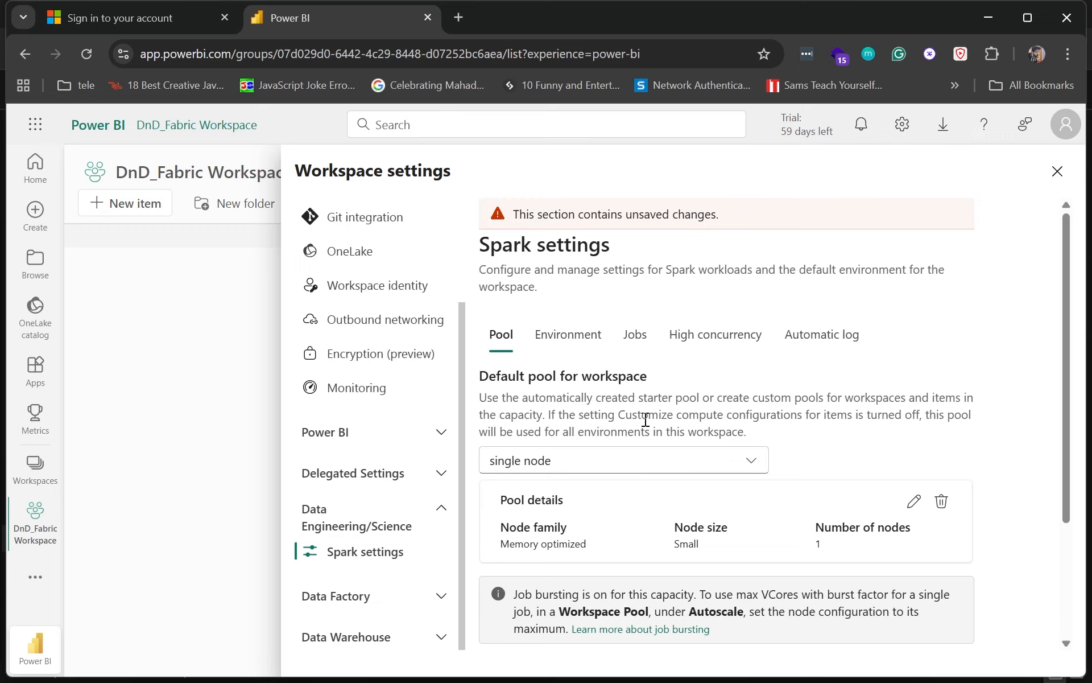
Step: Confirm 'single node' is checked in the Default pool for workspace list
left_click_drag(550, 460, 521, 461)
left_click(521, 461)
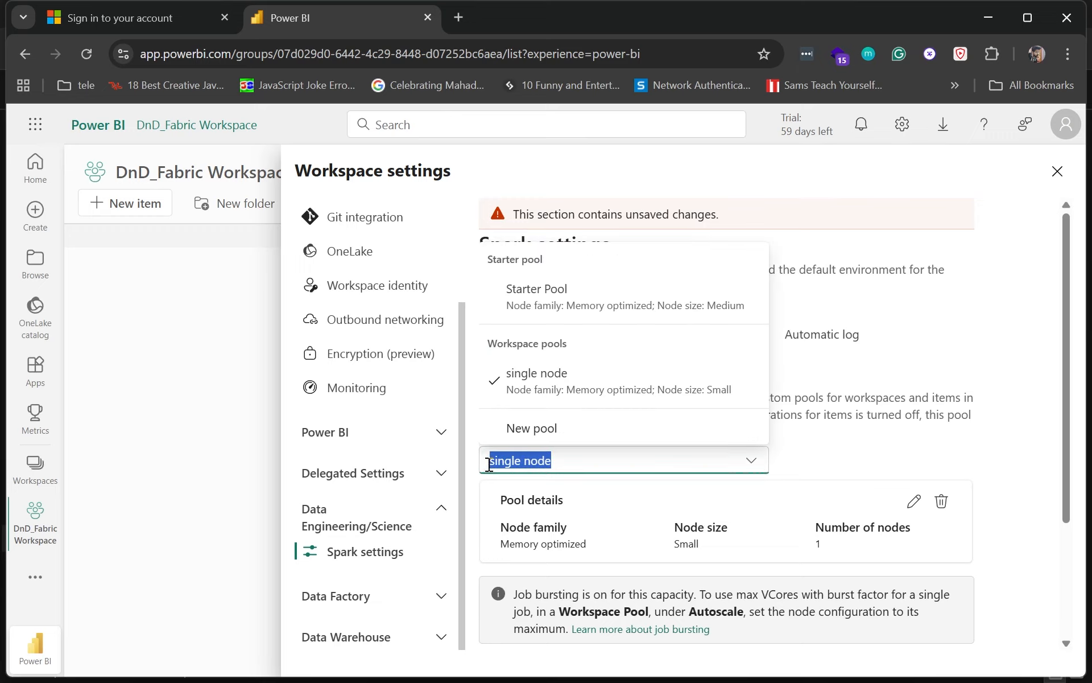
left_click(818, 433)
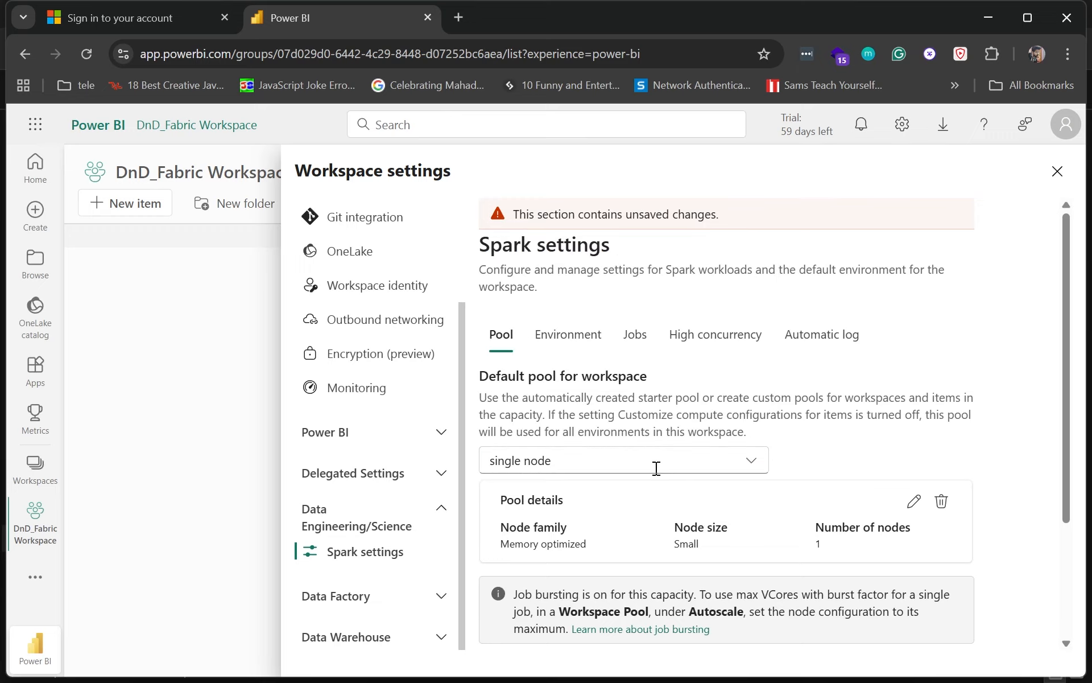
left_click(747, 462)
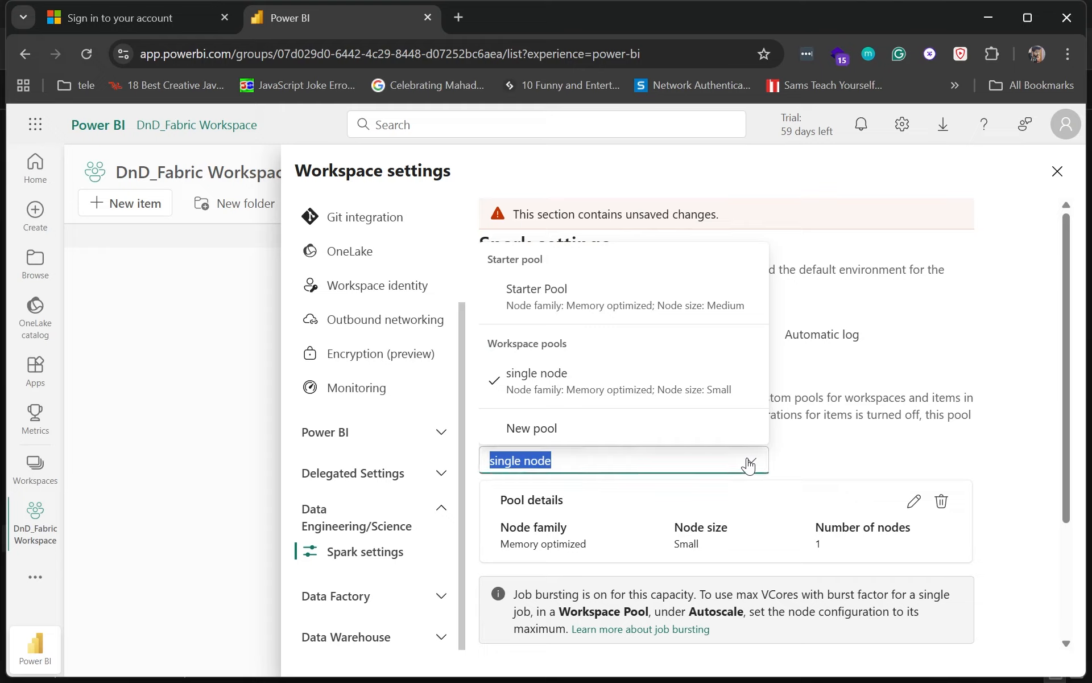
left_click(747, 463)
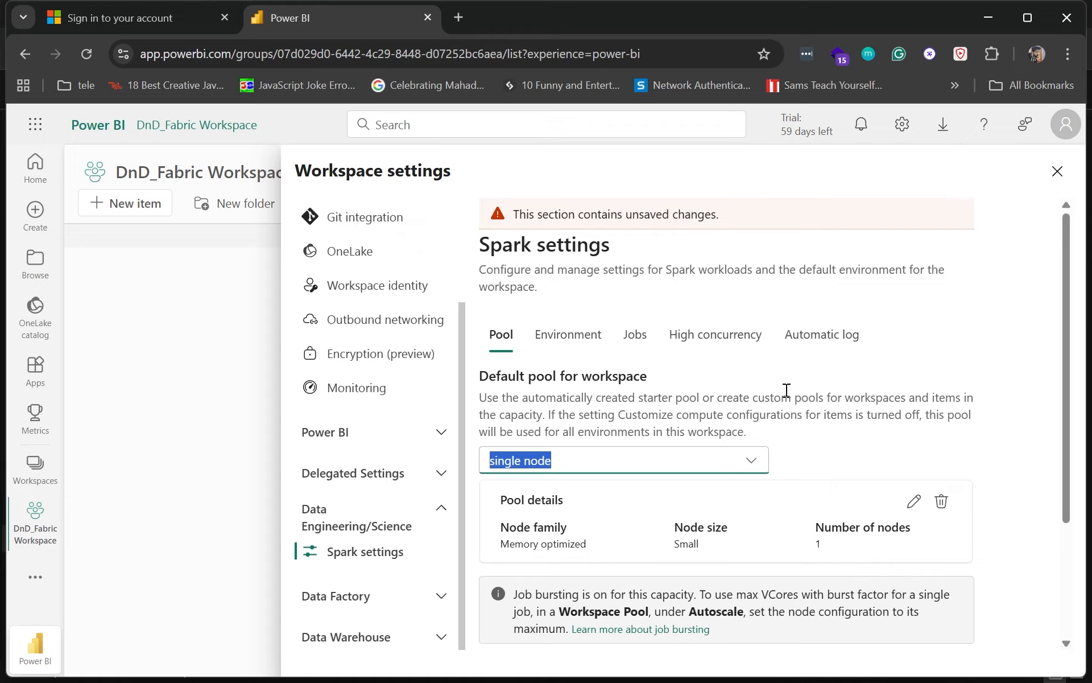
scroll(623, 356, "down", 3)
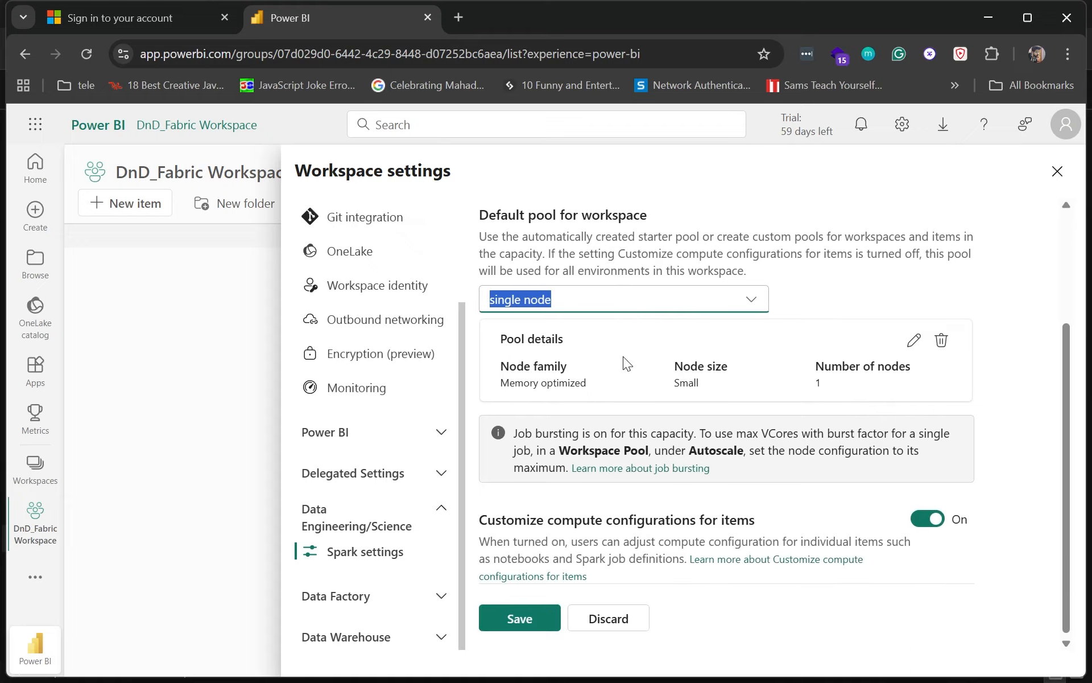
scroll(634, 425, "up", 3)
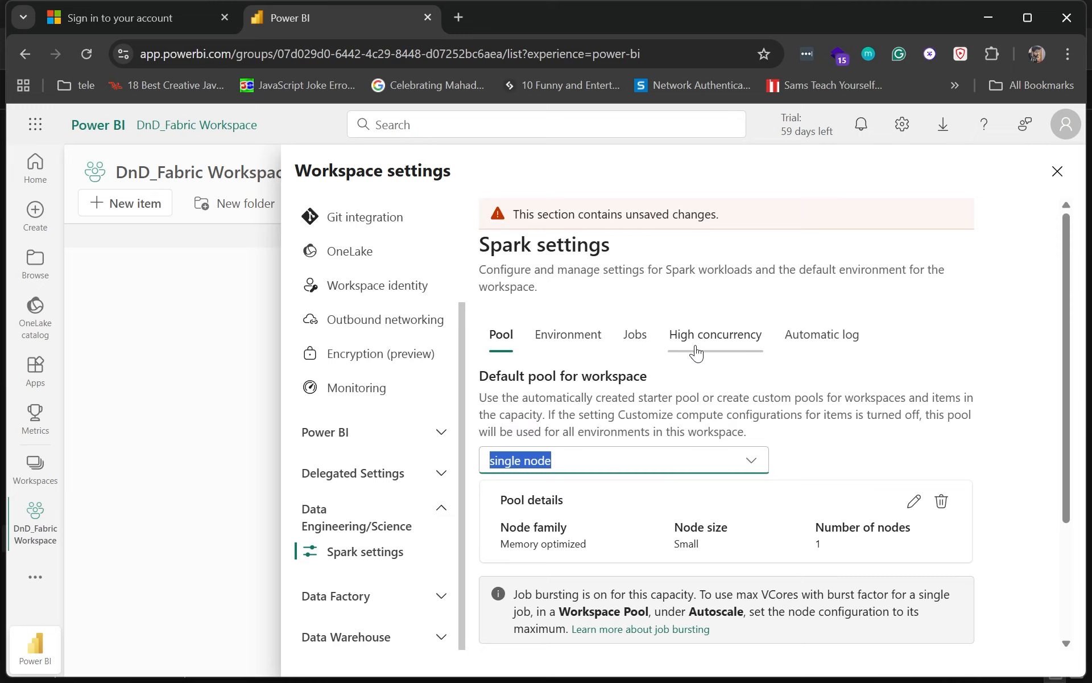
Step: Set high concurrency For notebooks to Off, save the Spark settings, and dismiss the success notice
left_click(704, 340)
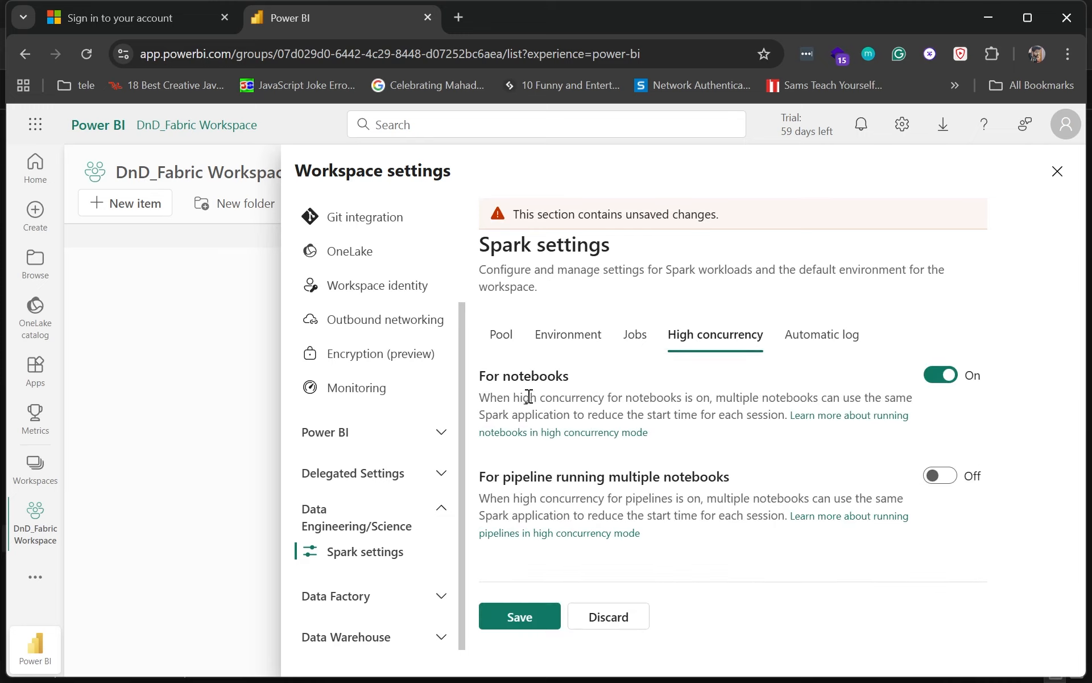
left_click_drag(530, 396, 894, 403)
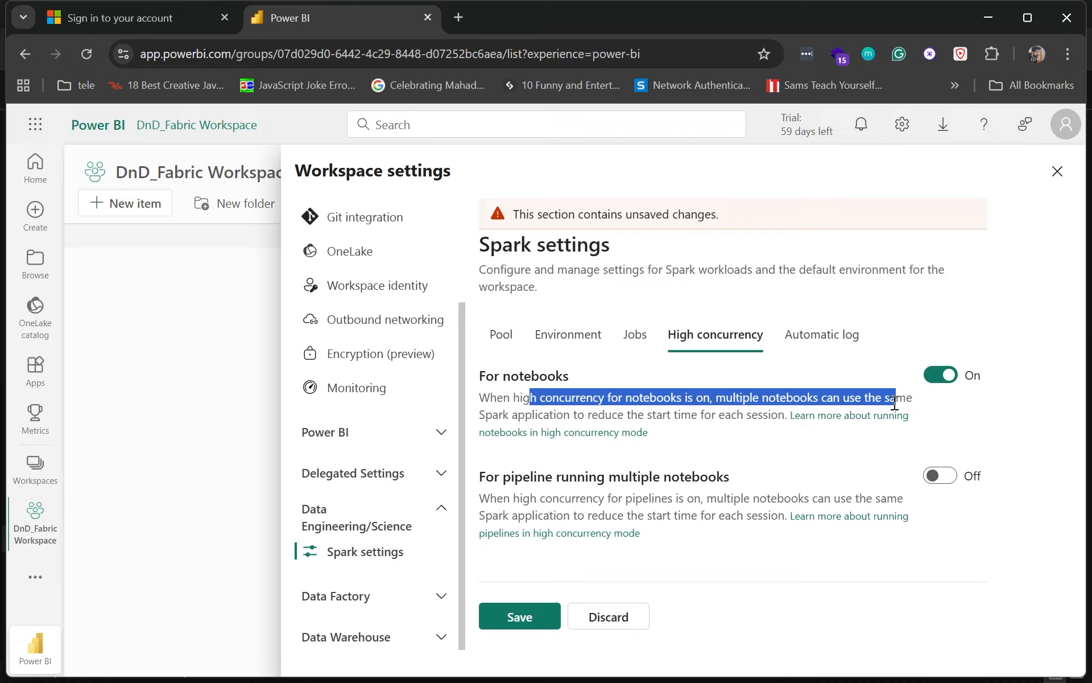
left_click(930, 381)
left_click(880, 361)
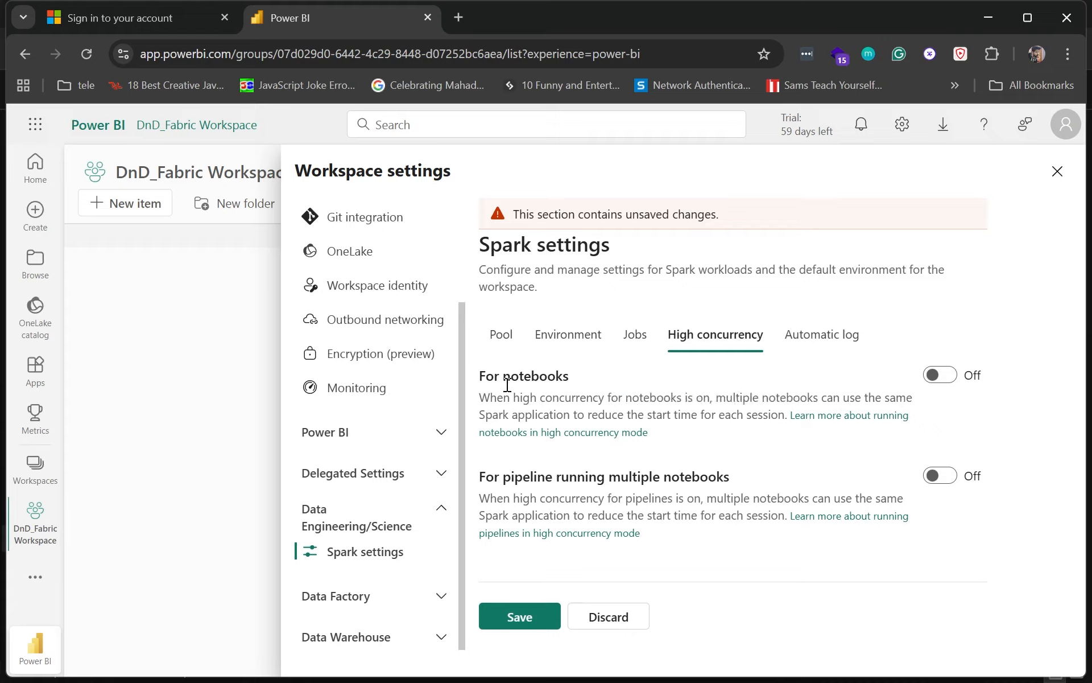
left_click(504, 616)
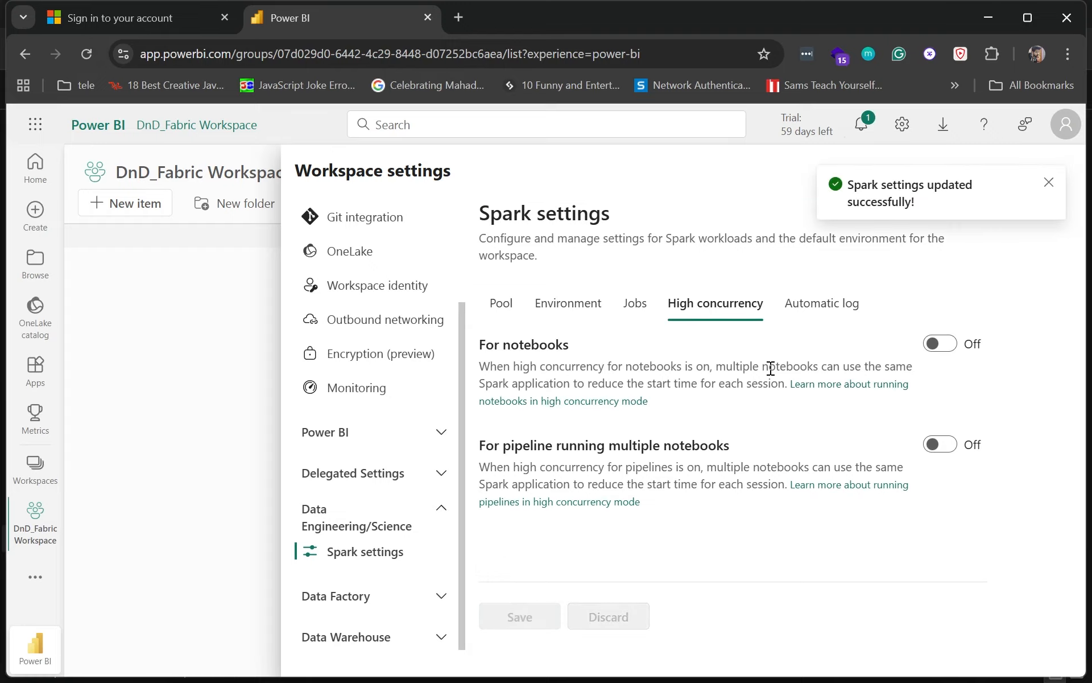
left_click(1049, 183)
Step: Close the Workspace settings panel
left_click(1056, 171)
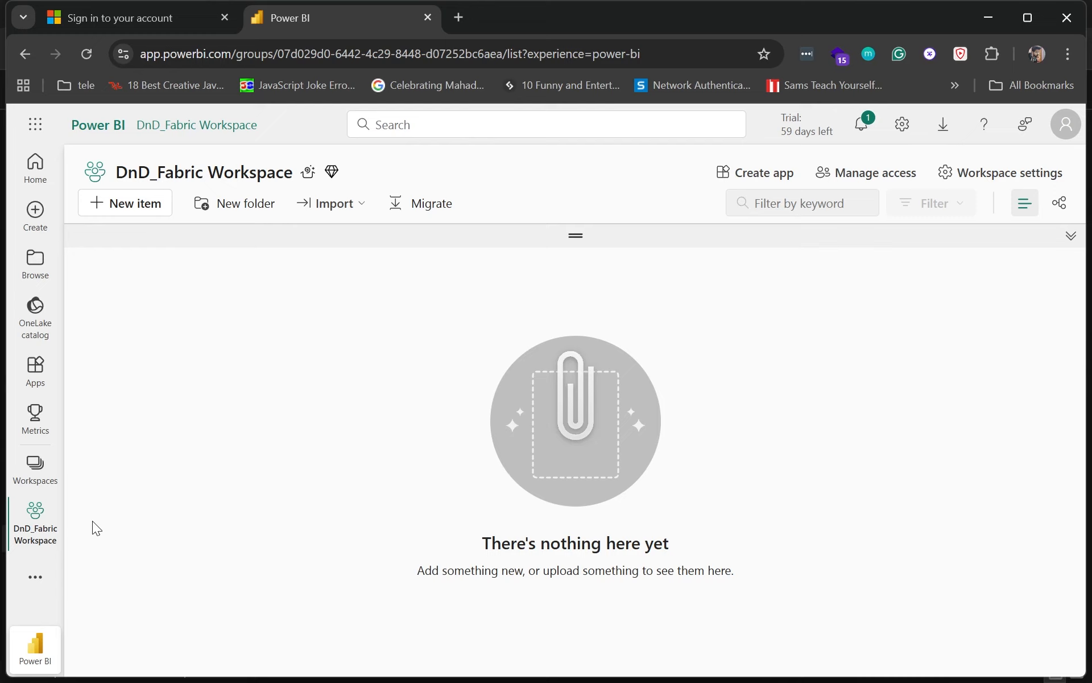
left_click(36, 469)
mouse_move(239, 310)
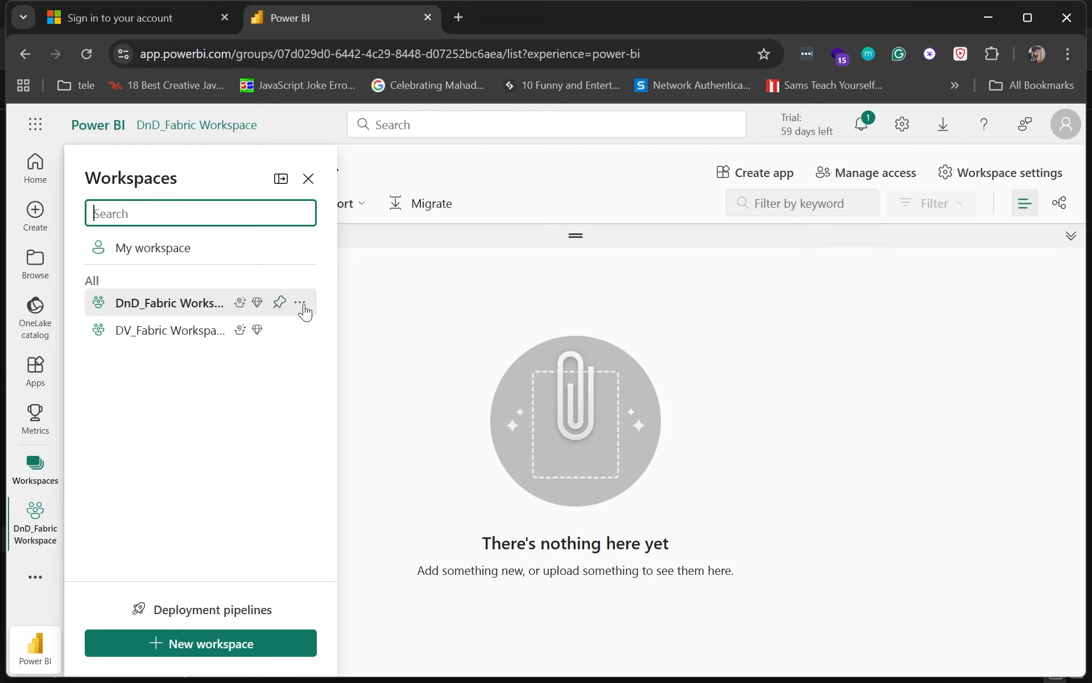
left_click(383, 360)
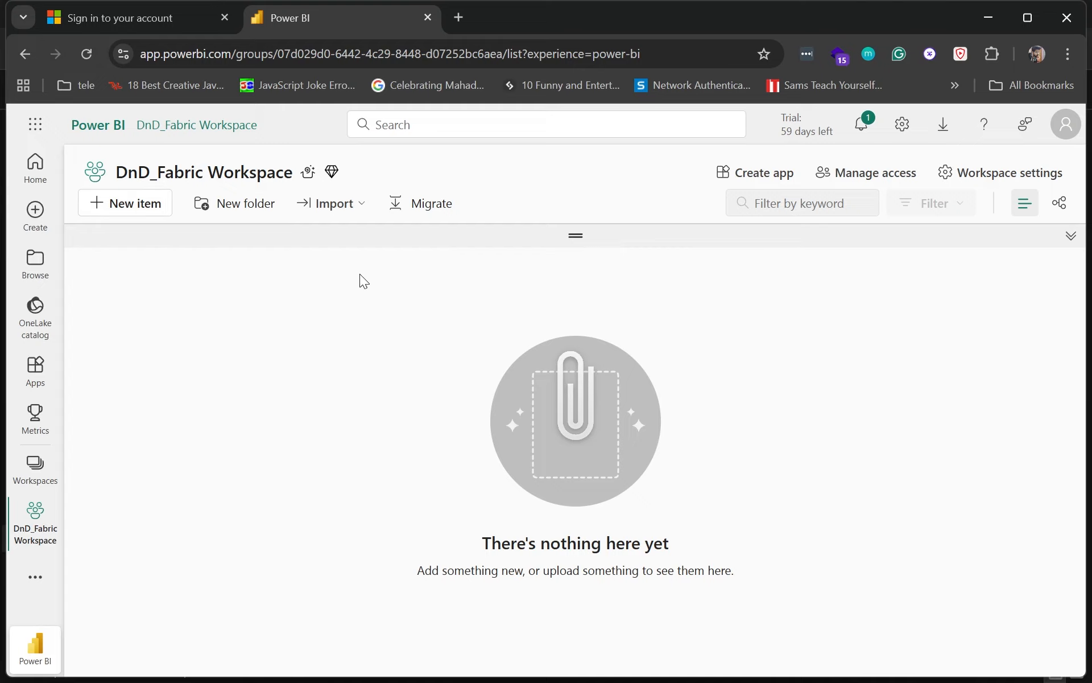
double_click(209, 57)
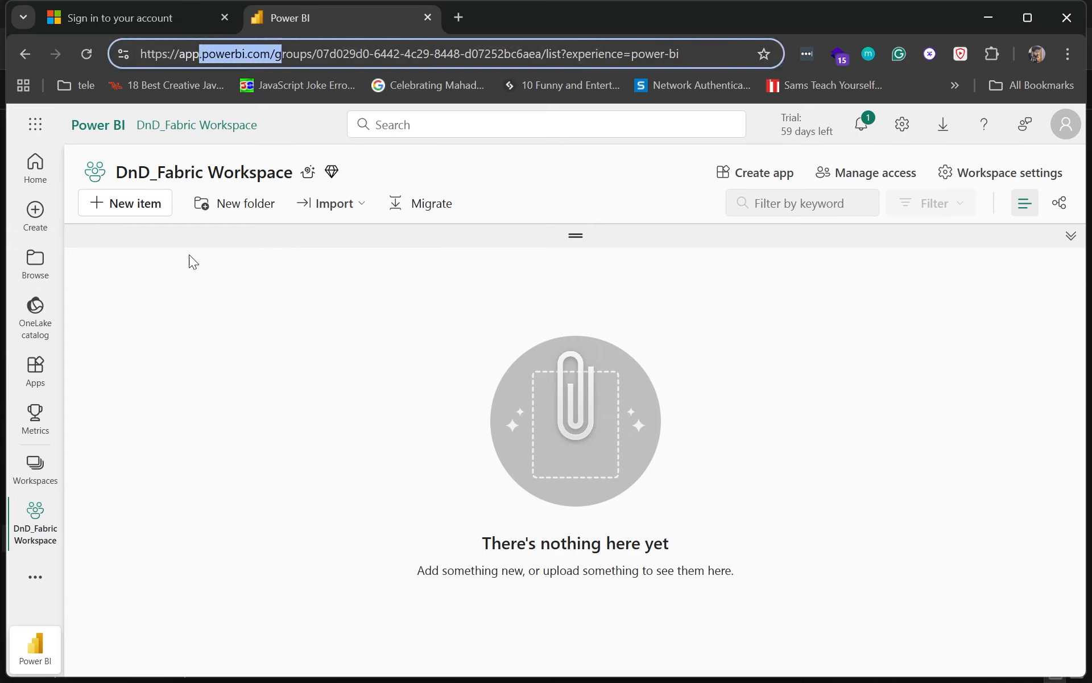
left_click(173, 302)
left_click(37, 474)
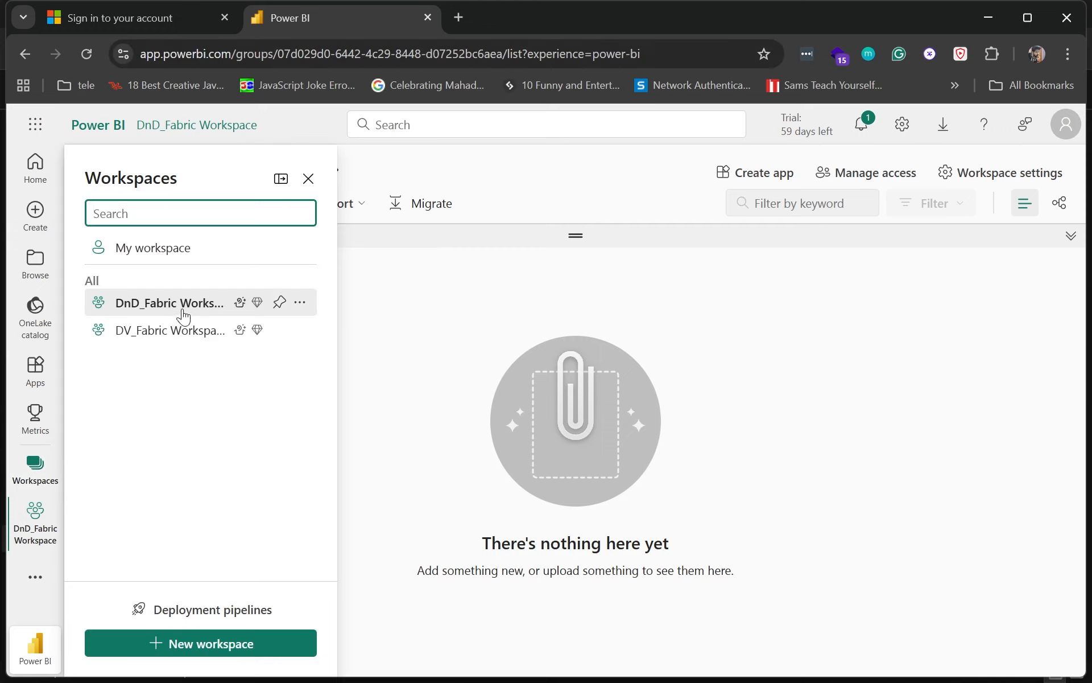
left_click(377, 317)
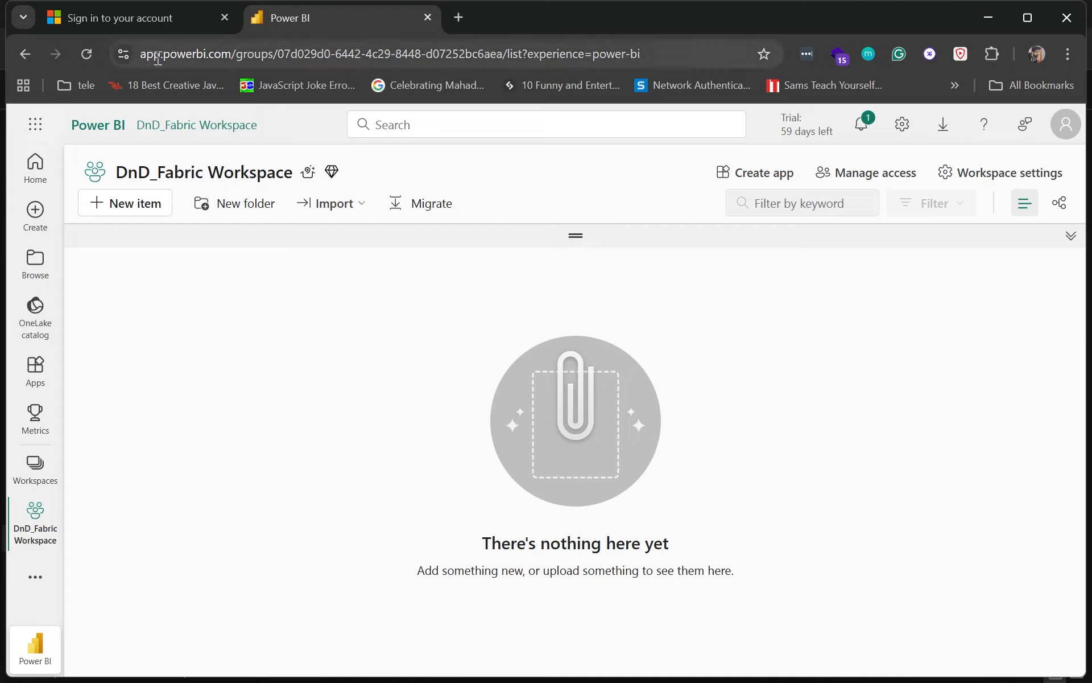
left_click_drag(161, 53, 245, 53)
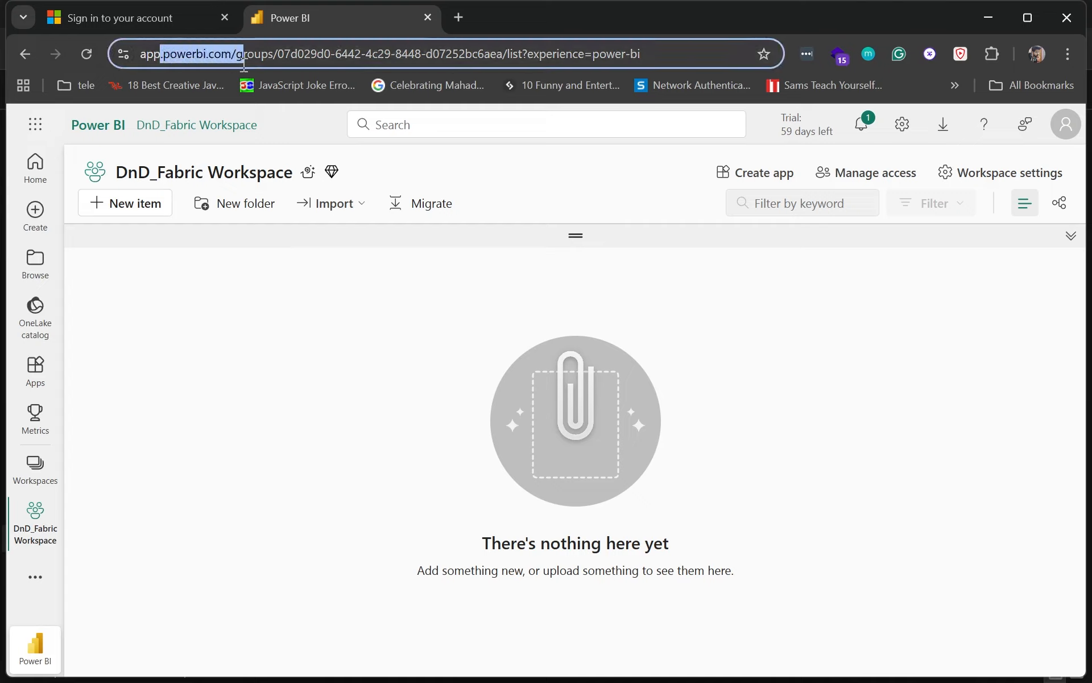
left_click(37, 472)
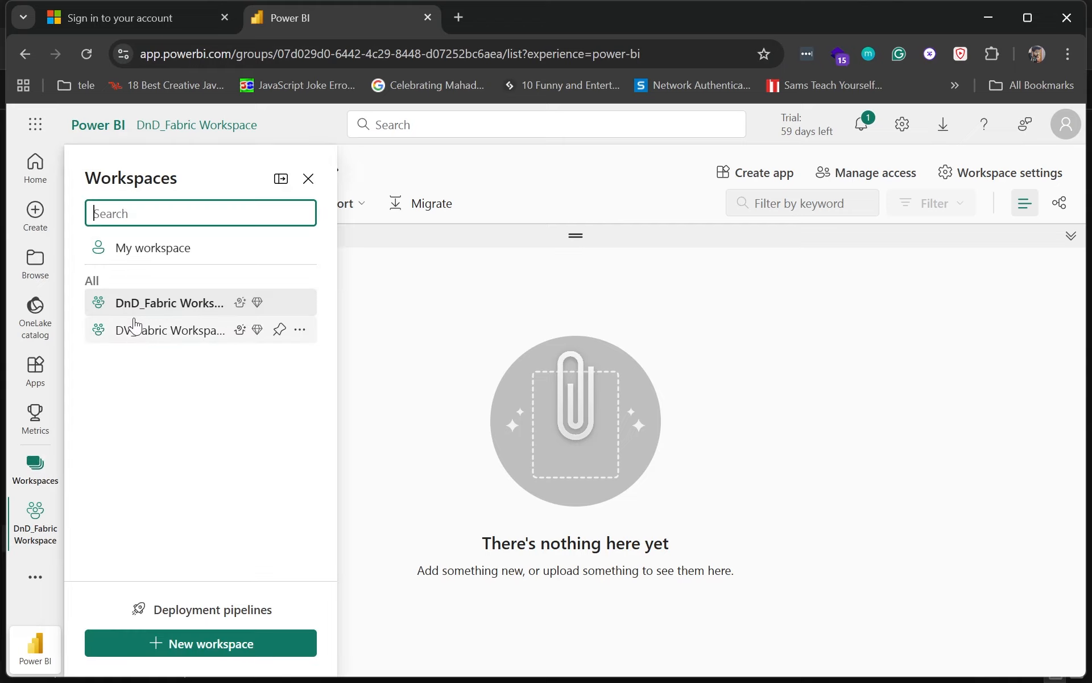
left_click(376, 314)
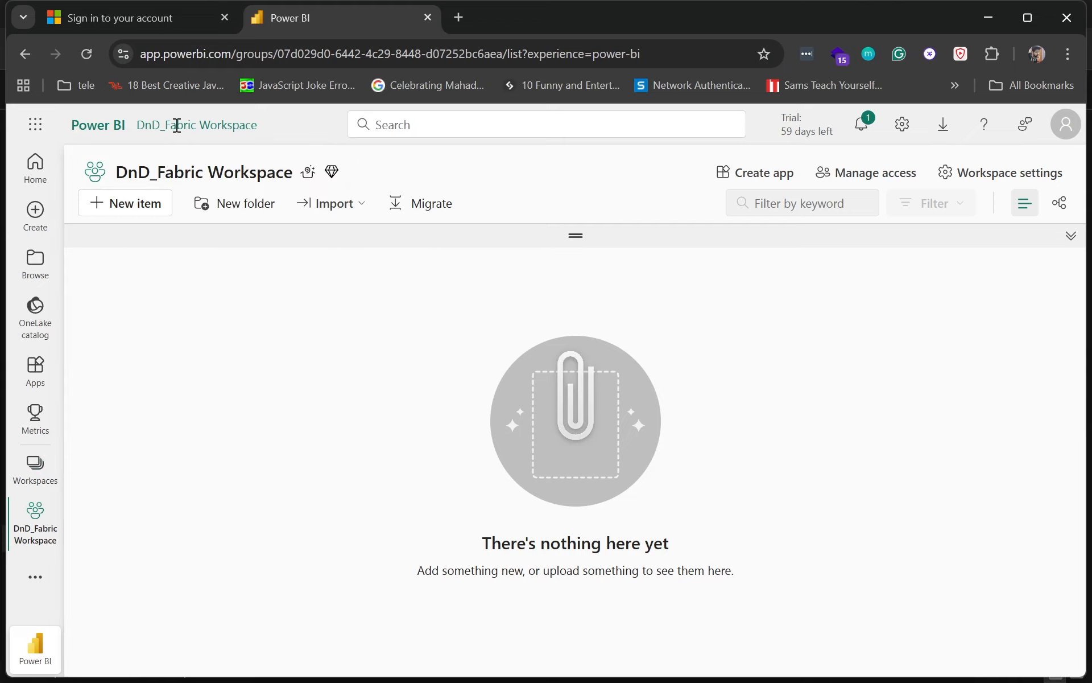